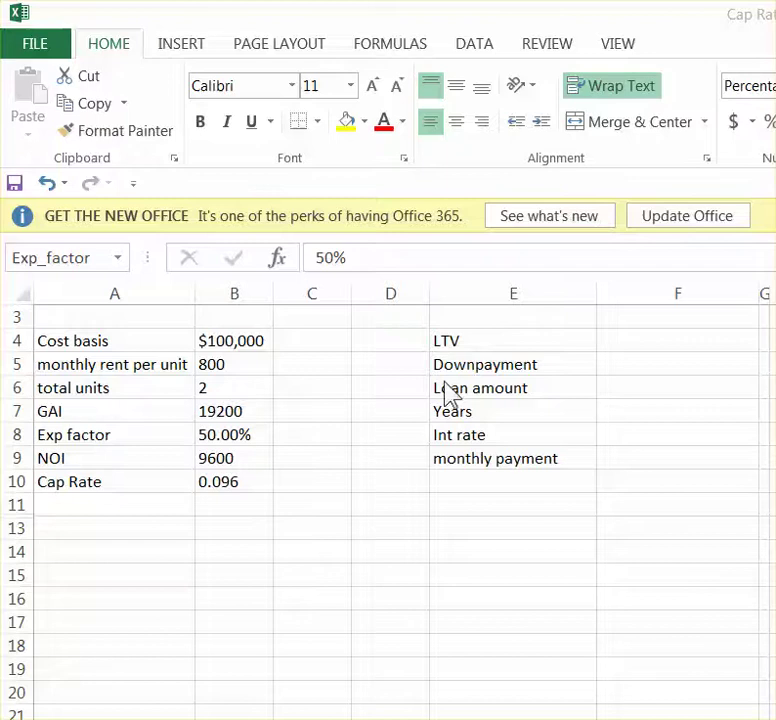
- Copy the cost basis currency format to monthly rent, GAI, NOI, loan amount and monthly payment
left_click(238, 341)
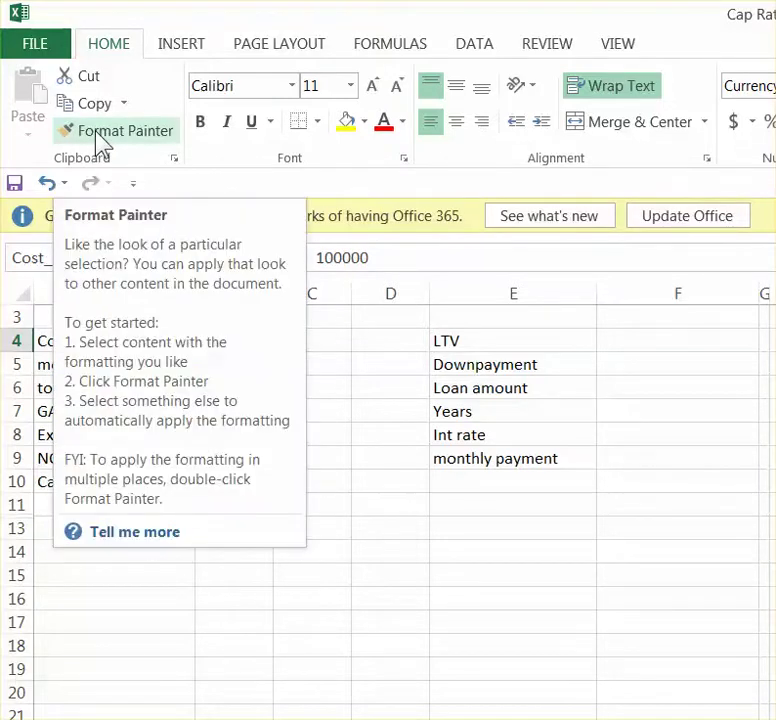
left_click(101, 140)
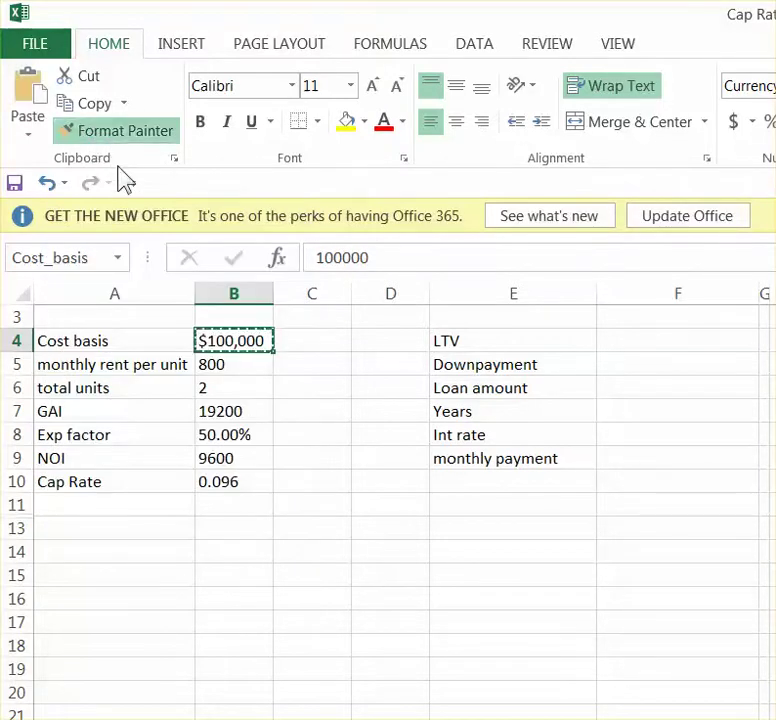
left_click(245, 368)
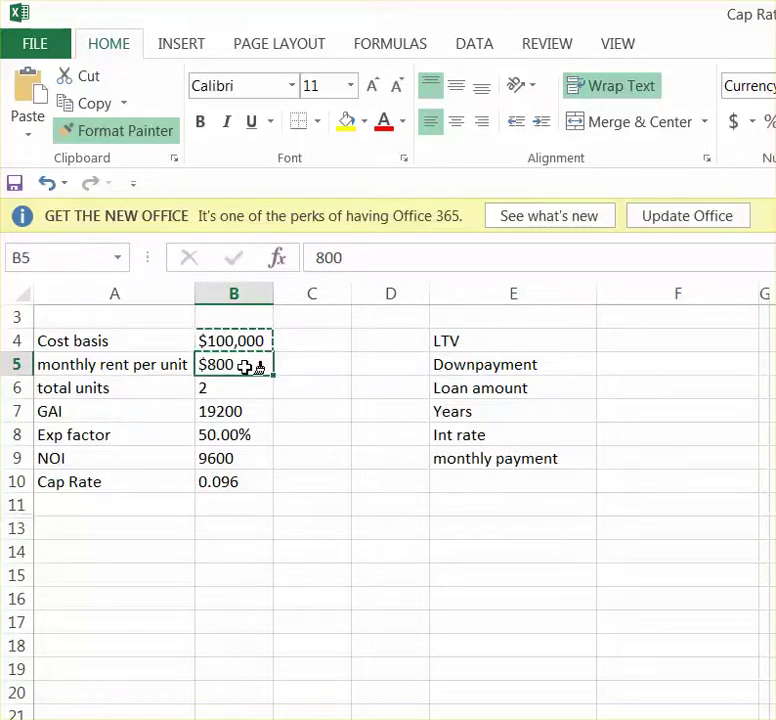
left_click(232, 413)
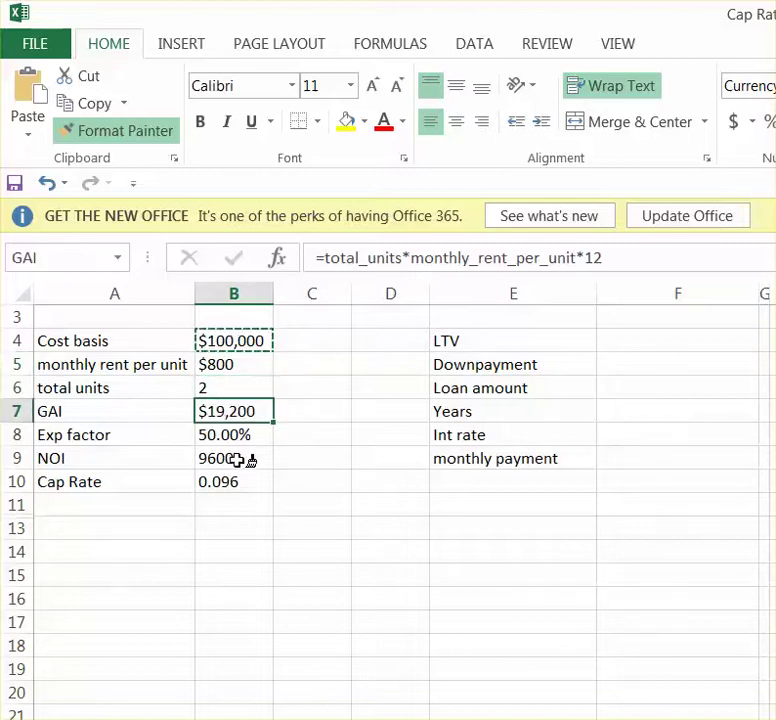
left_click(237, 459)
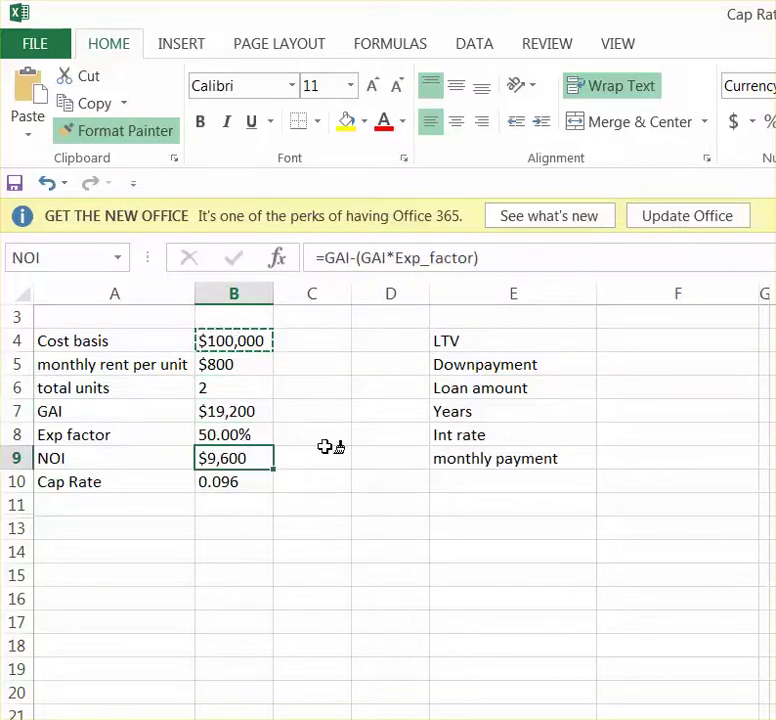
left_click(629, 463)
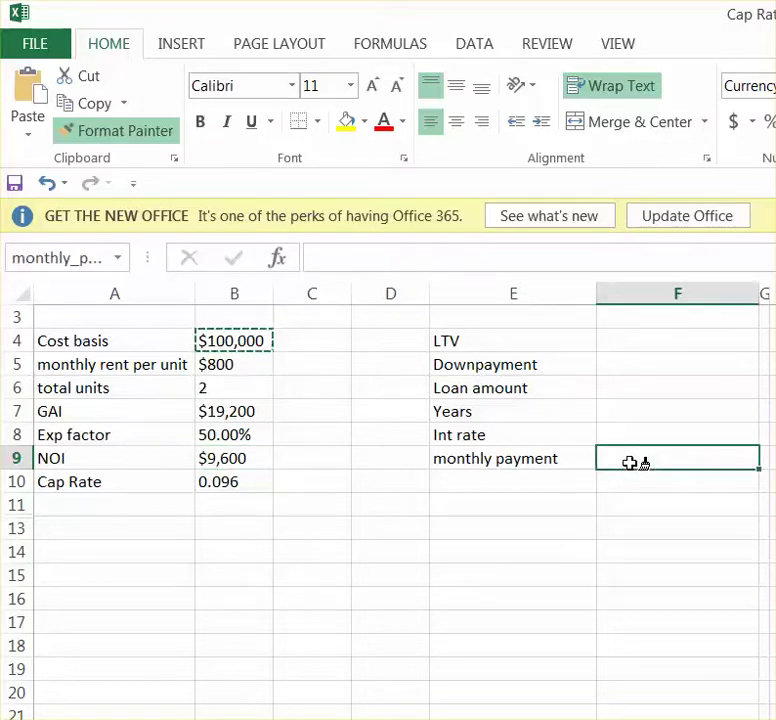
left_click(628, 393)
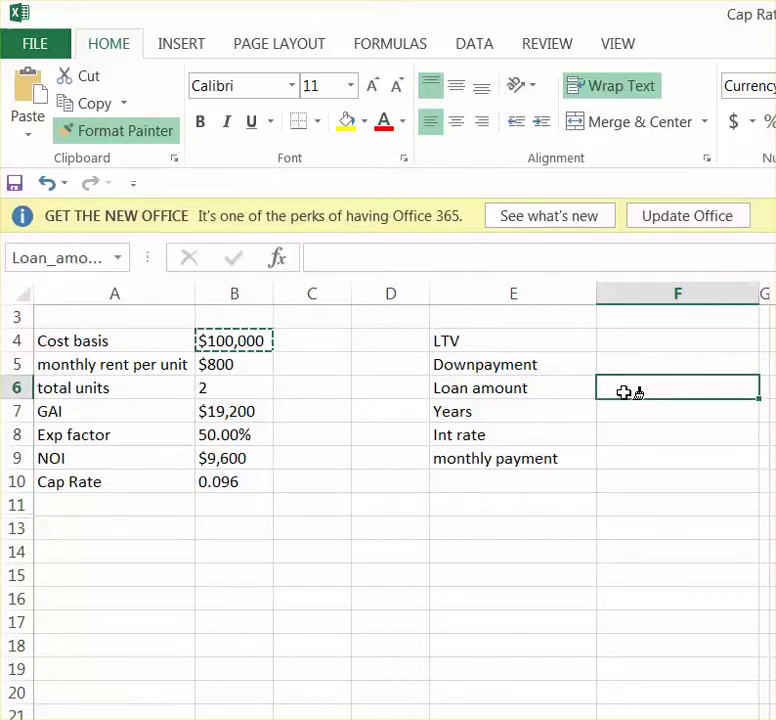
key("Escape")
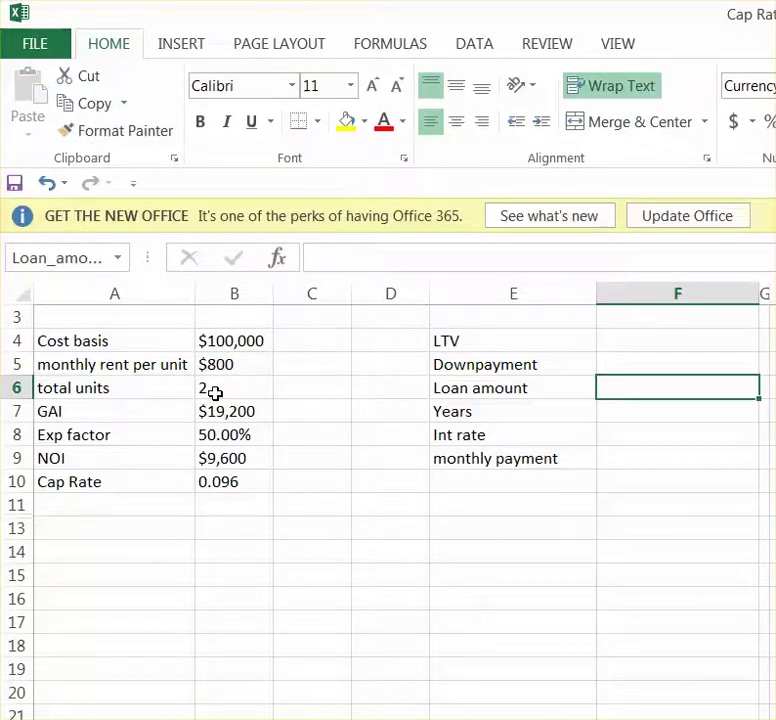
- Copy the expense factor's percentage format to the cap rate in B10, showing 9.60%
left_click(240, 437)
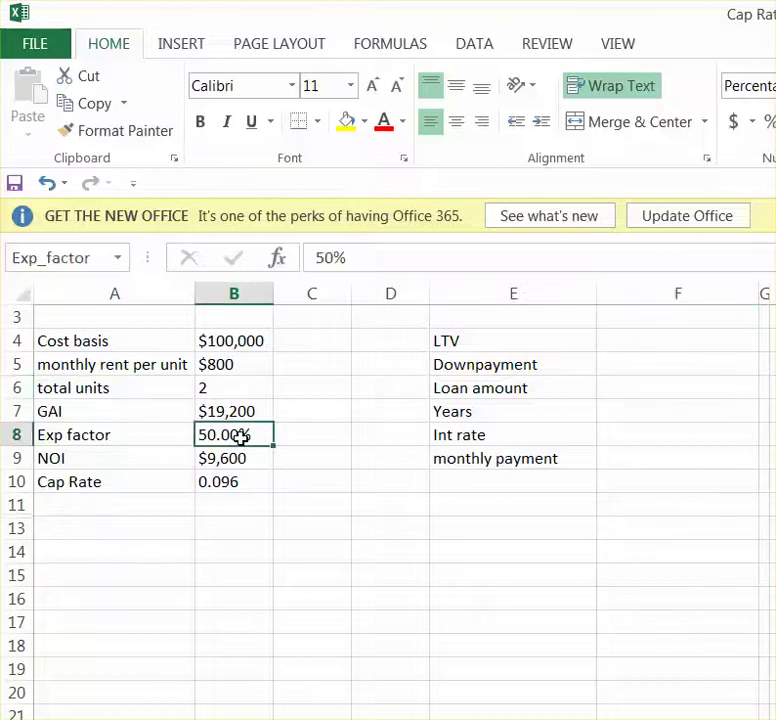
left_click(124, 131)
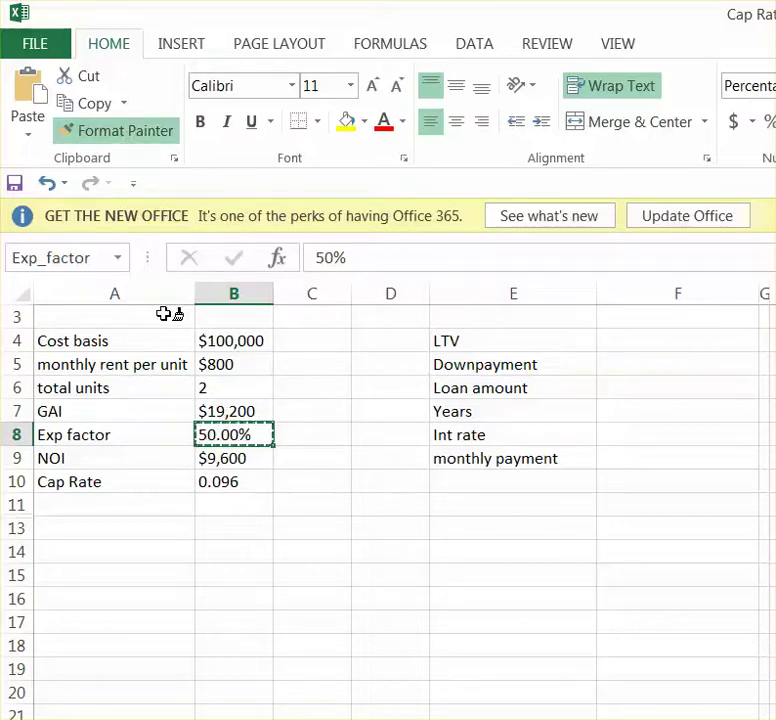
left_click(238, 483)
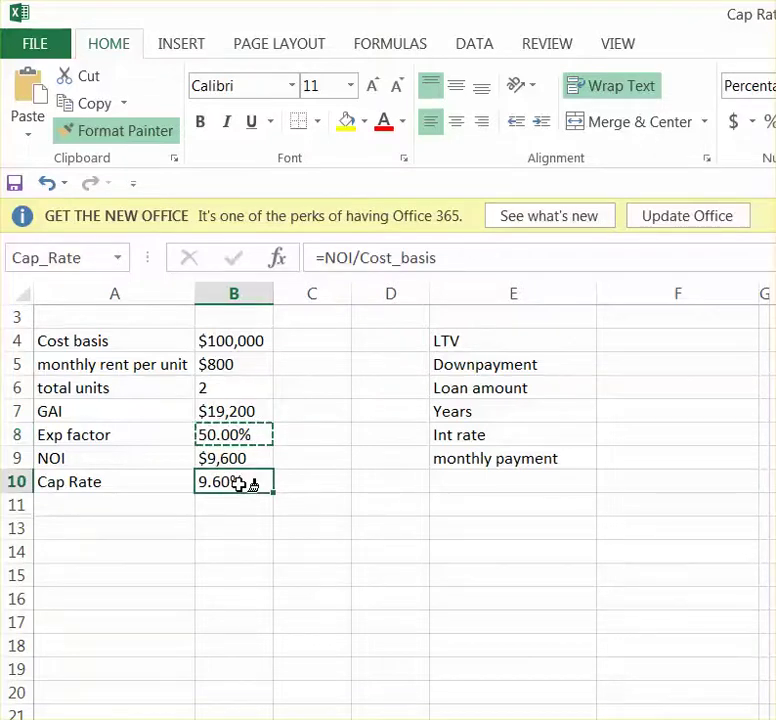
left_click(633, 438)
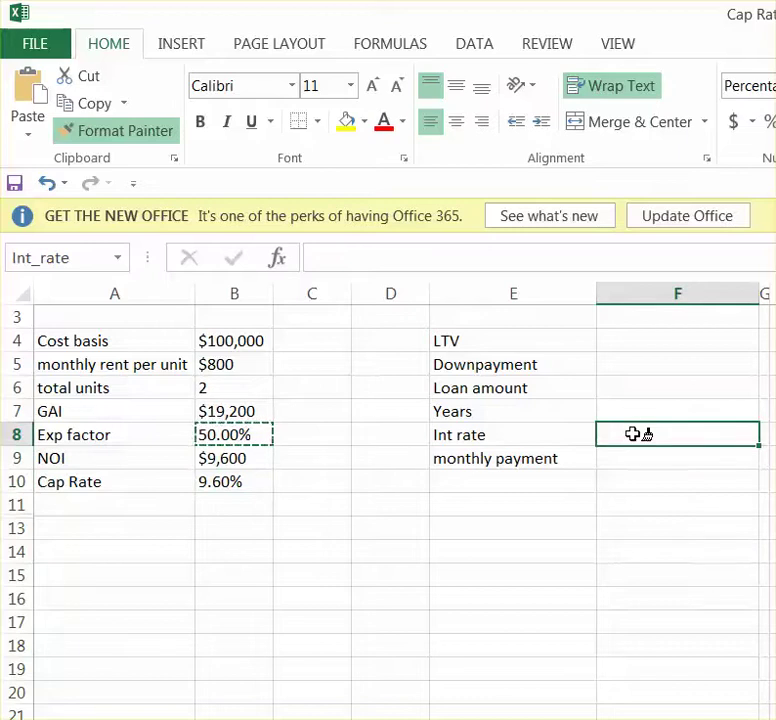
left_click(624, 347)
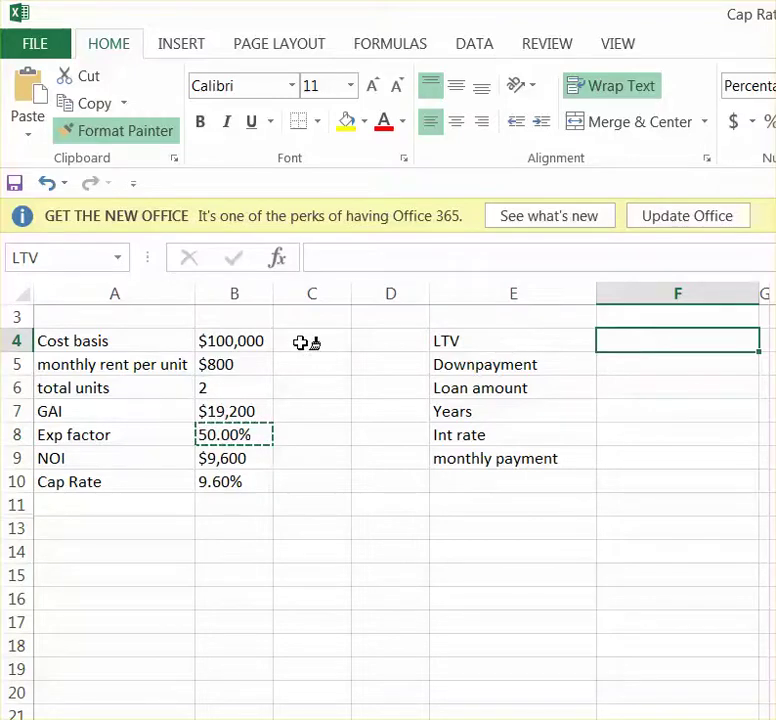
- Save the workbook and enter 70% as the LTV in F4
left_click(14, 183)
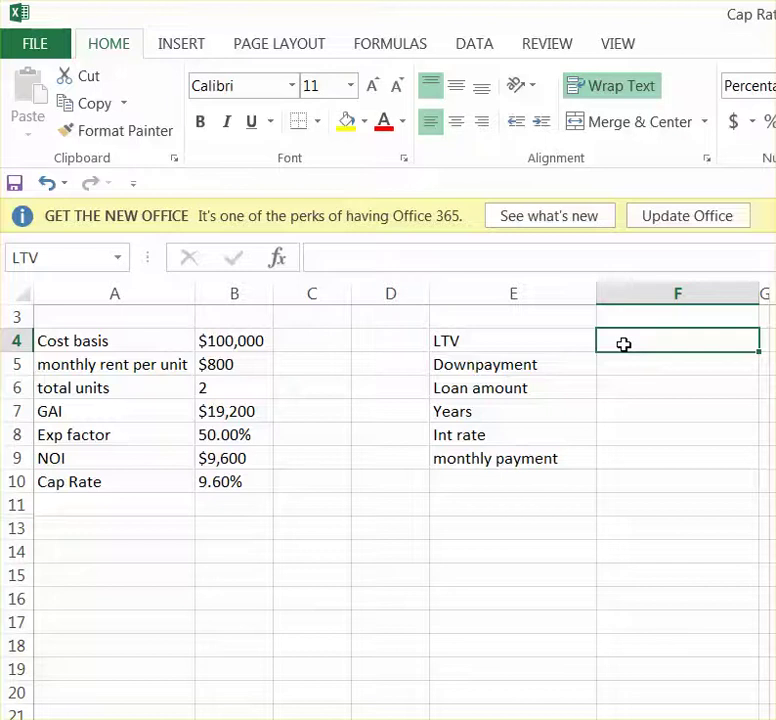
type("70")
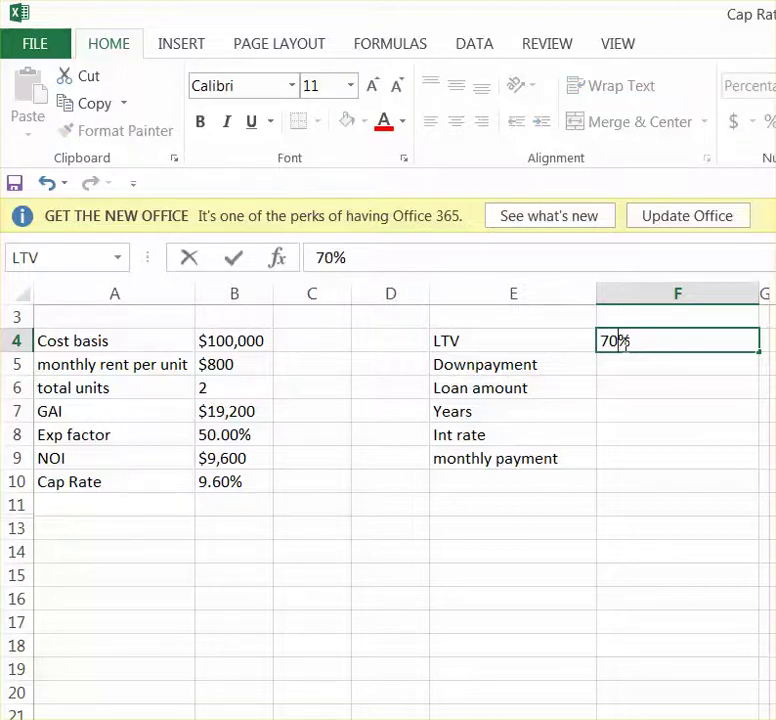
key("Return")
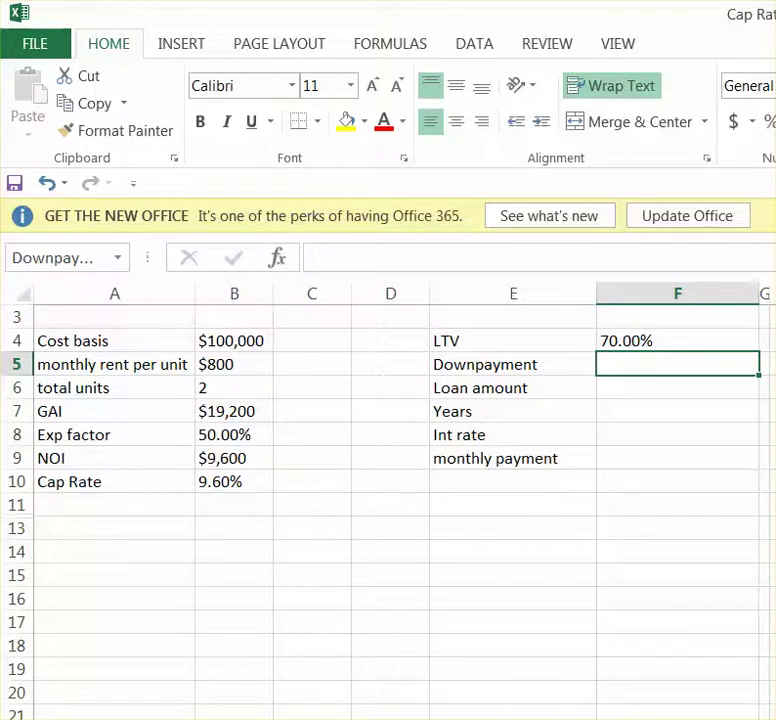
- Begin the Downpayment formula in F5 with =Cost_basis
left_click(624, 366)
type("=")
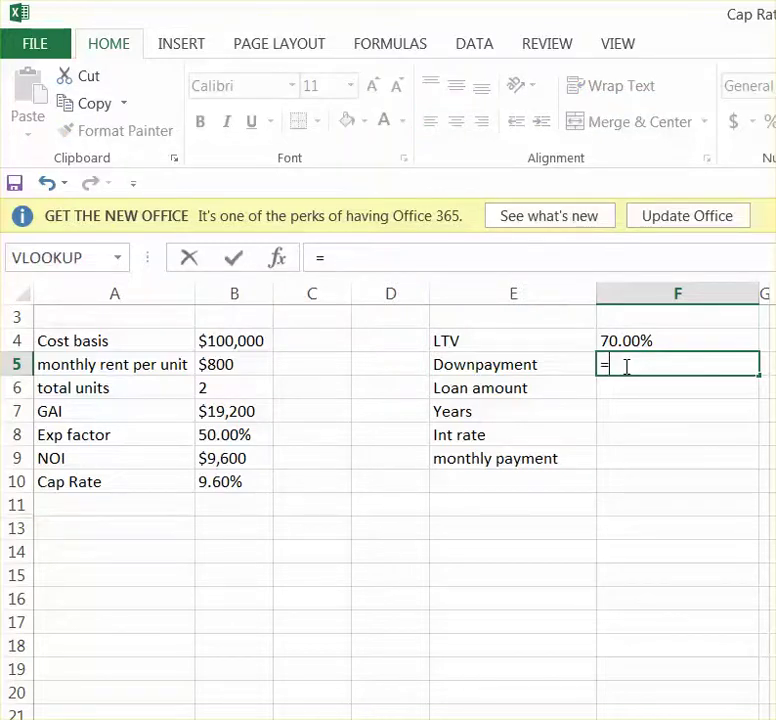
left_click(238, 345)
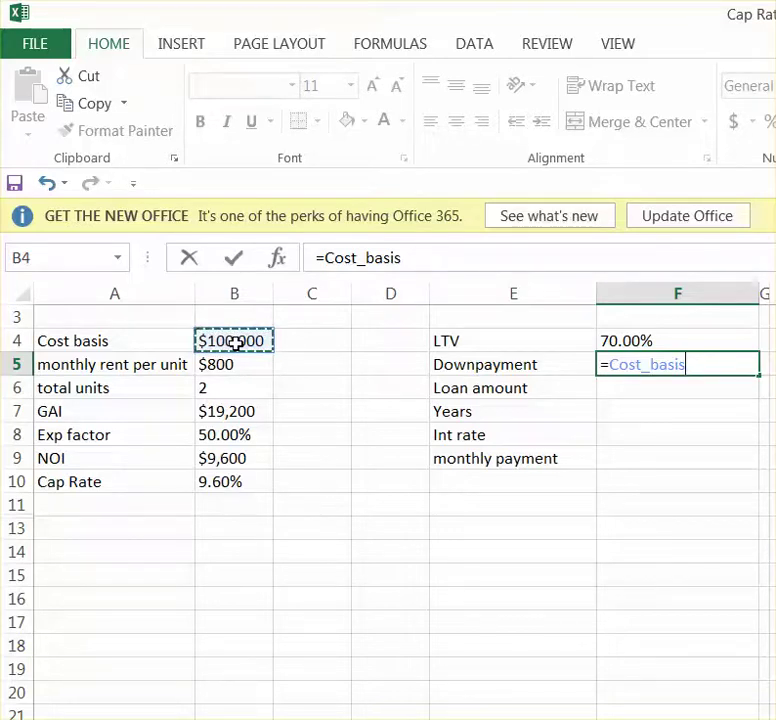
type("*")
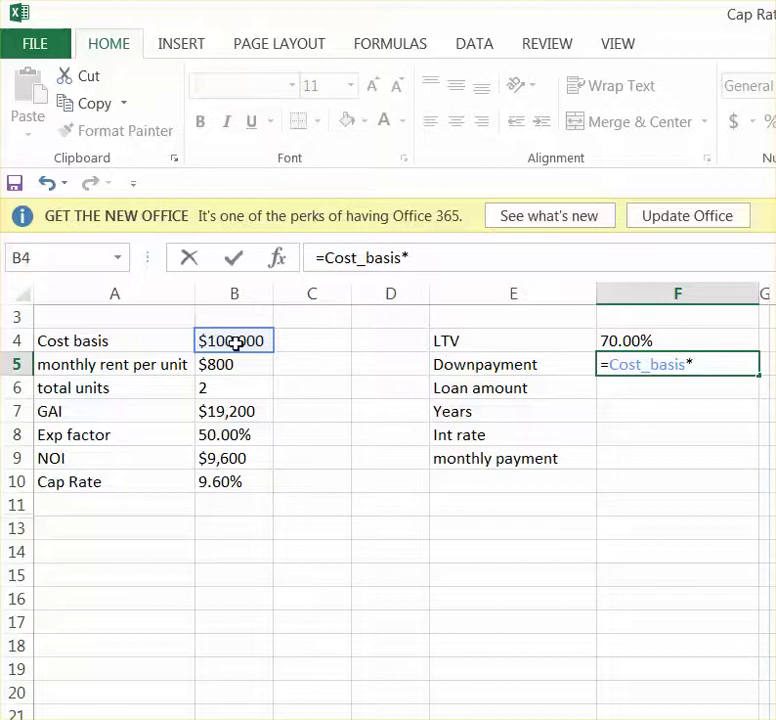
key("BackSpace")
key("BackSpace")
key("BackSpace")
key("BackSpace")
key("BackSpace")
key("BackSpace")
key("BackSpace")
key("BackSpace")
key("BackSpace")
key("BackSpace")
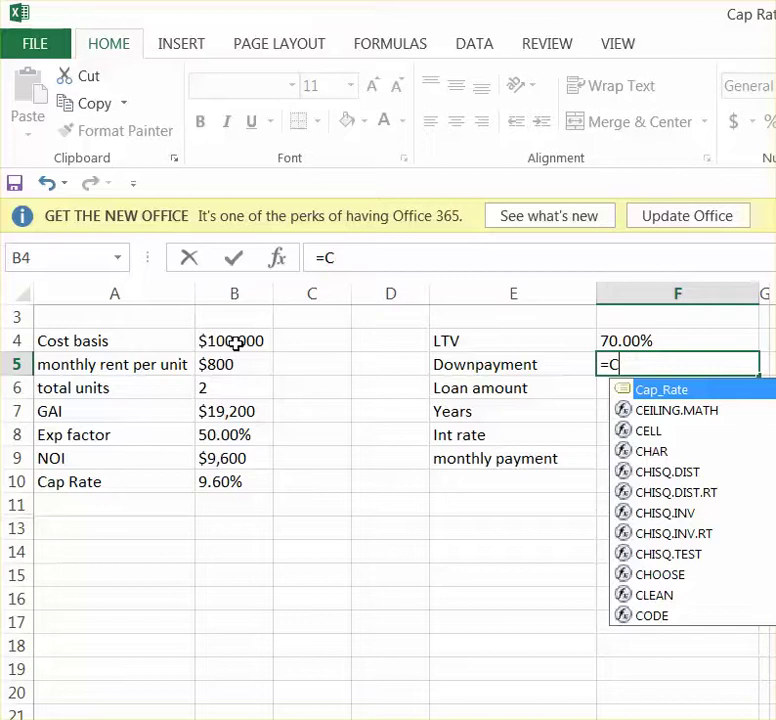
key("BackSpace")
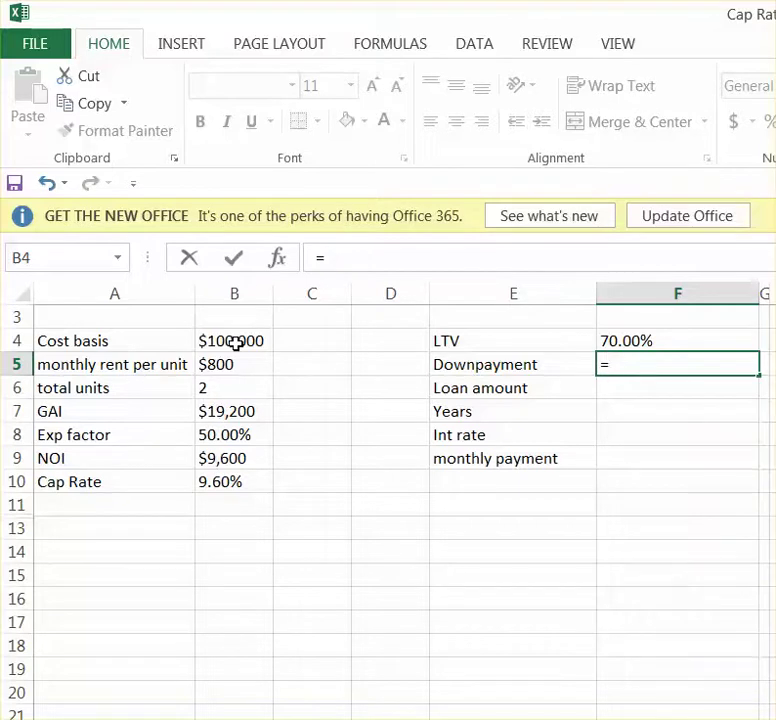
- Complete F5 as =Cost_basis-(Cost_basis*LTV), giving a downpayment of 30000
left_click(233, 343)
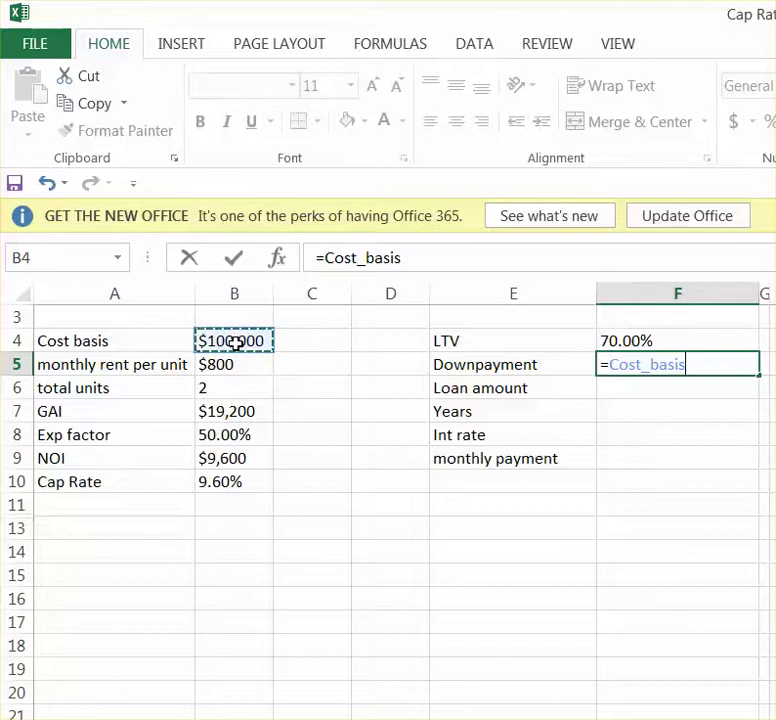
type("-(")
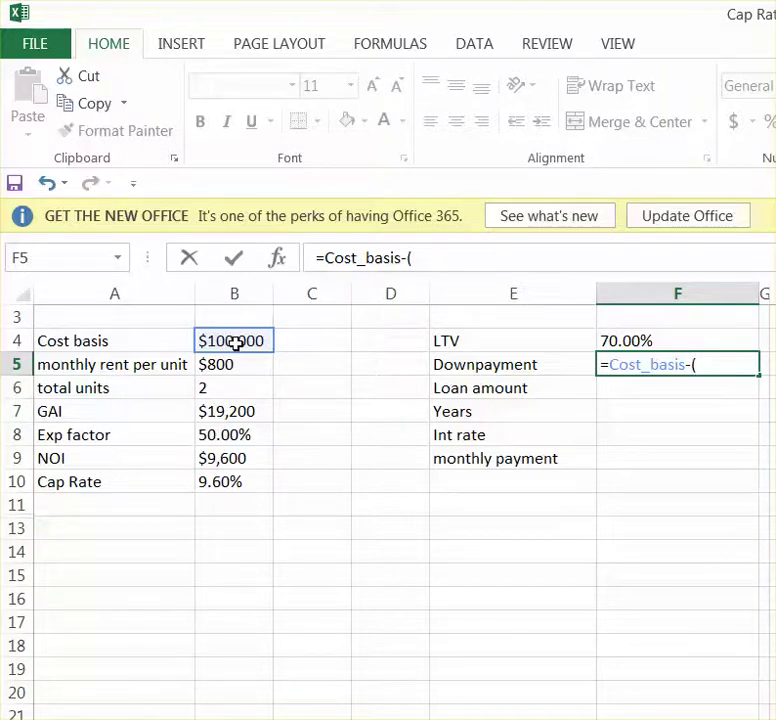
left_click(234, 343)
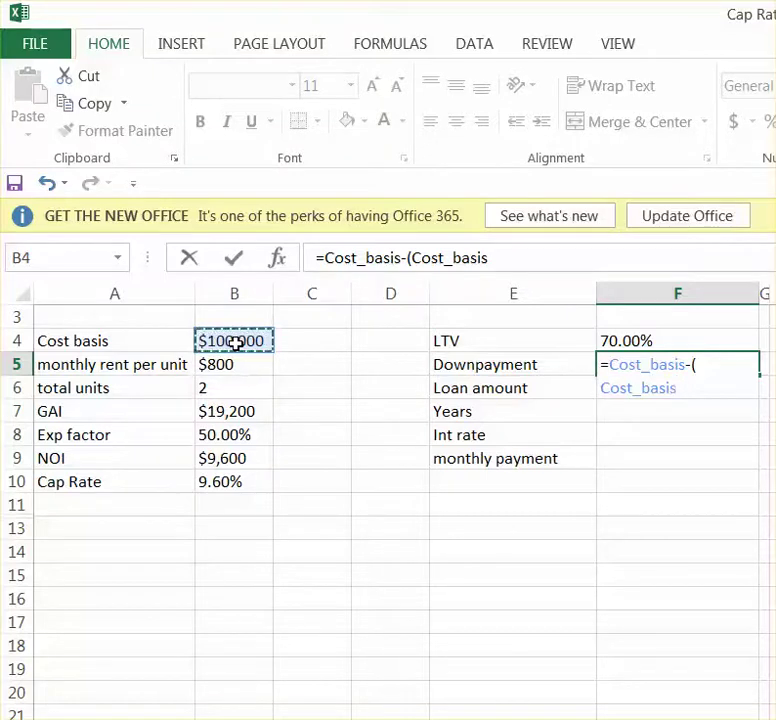
type("*")
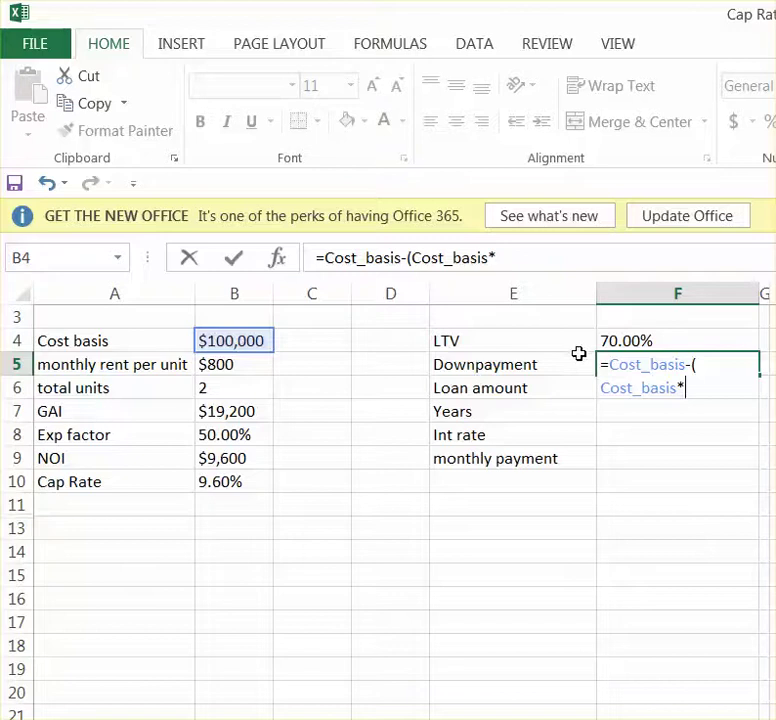
left_click(631, 343)
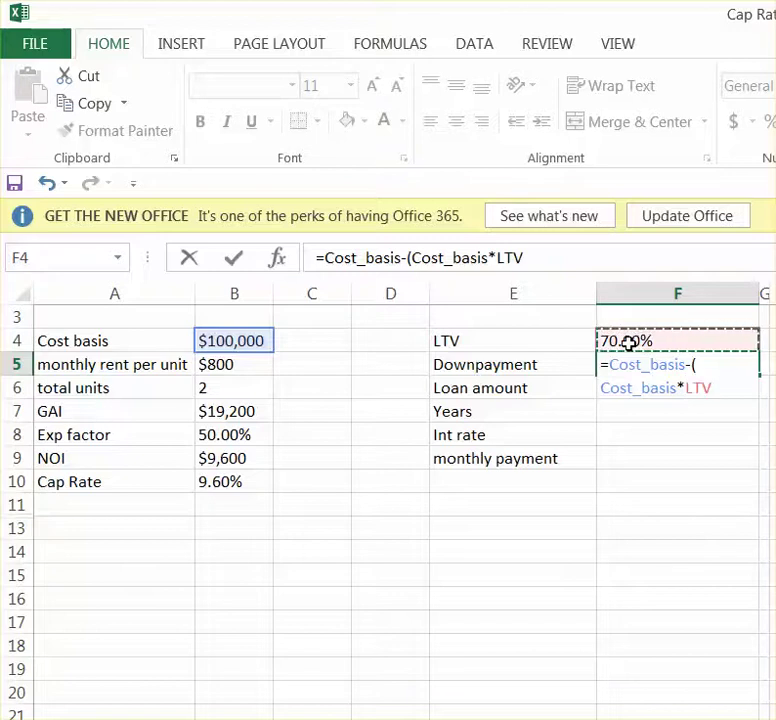
type(")")
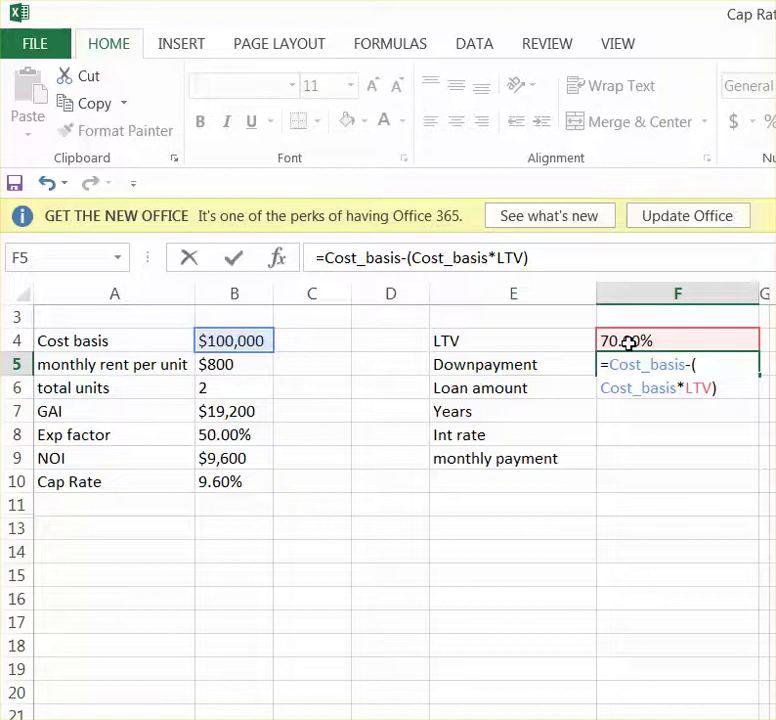
key("Return")
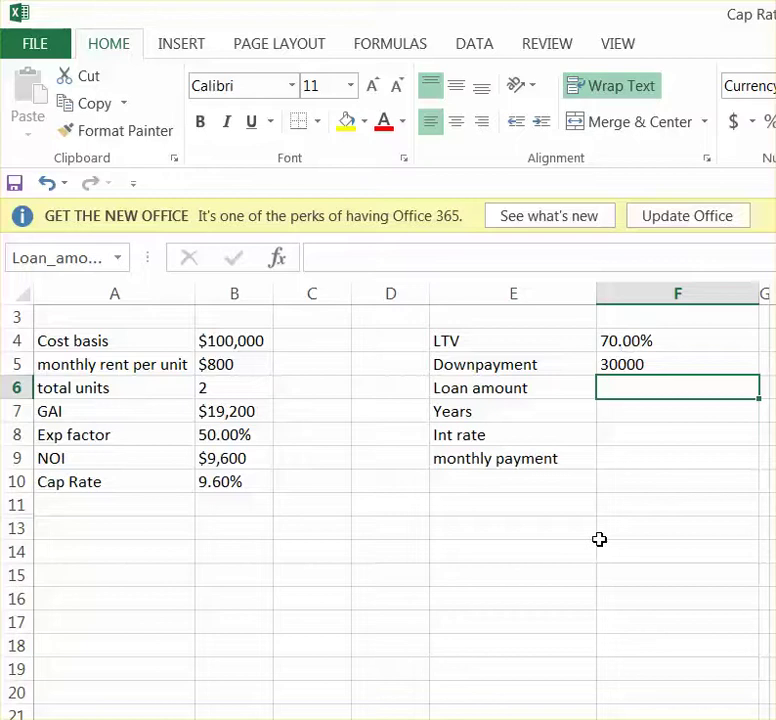
left_click(222, 363)
- Paint the monthly rent's currency format onto F5 so the downpayment reads $30,000
left_click(97, 133)
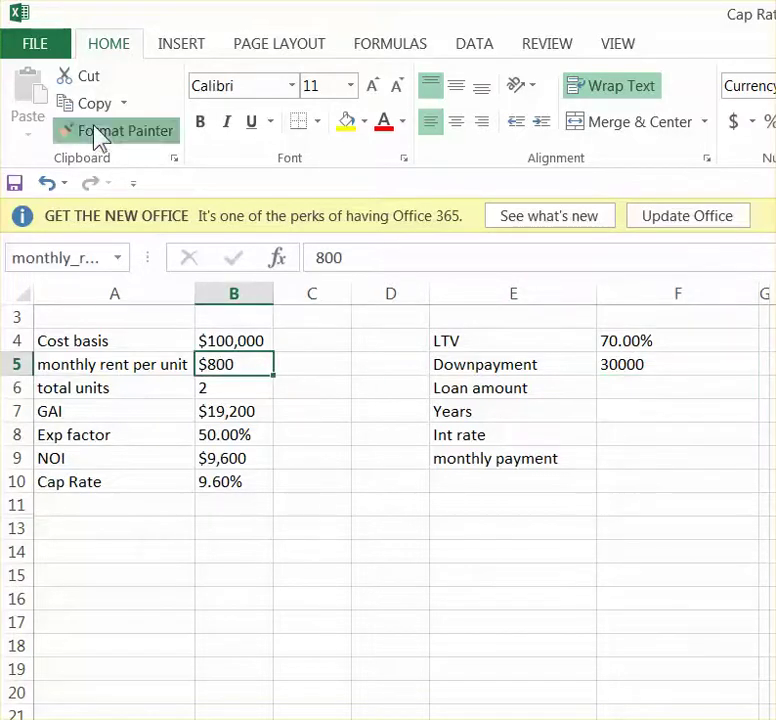
left_click(640, 364)
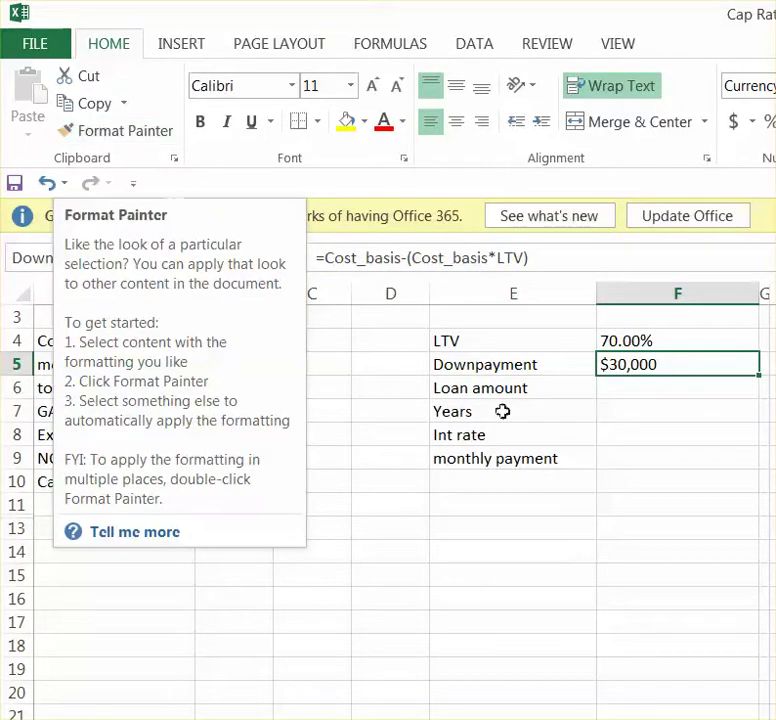
left_click(617, 391)
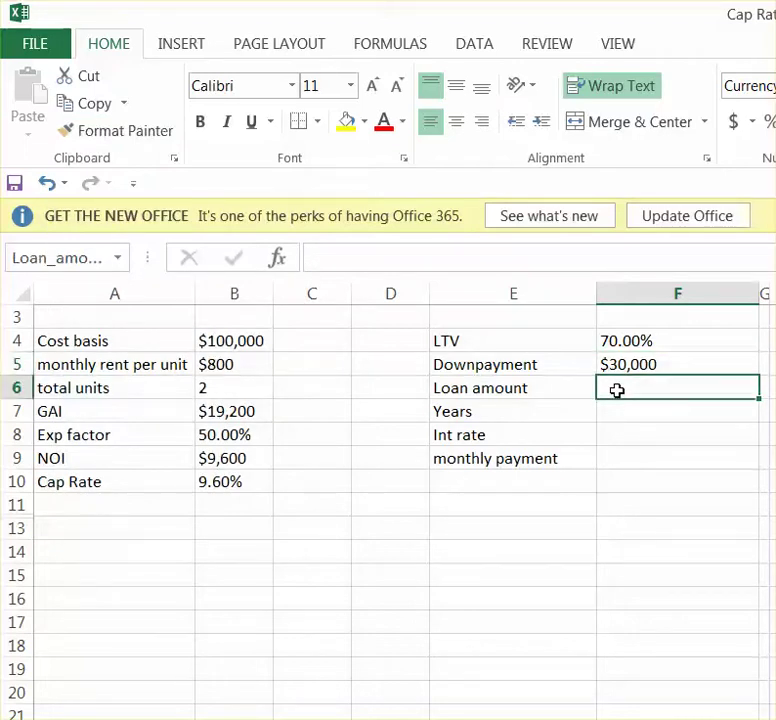
- Set Loan amount in F6 to Cost_basis minus Downpayment ($70,000), then type 15 for Years
type("=")
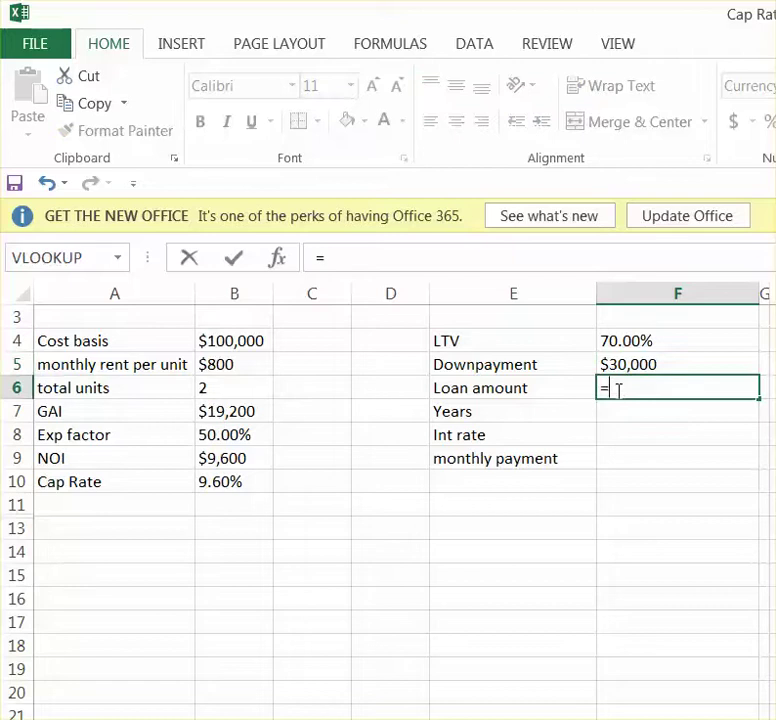
left_click(237, 343)
type("-")
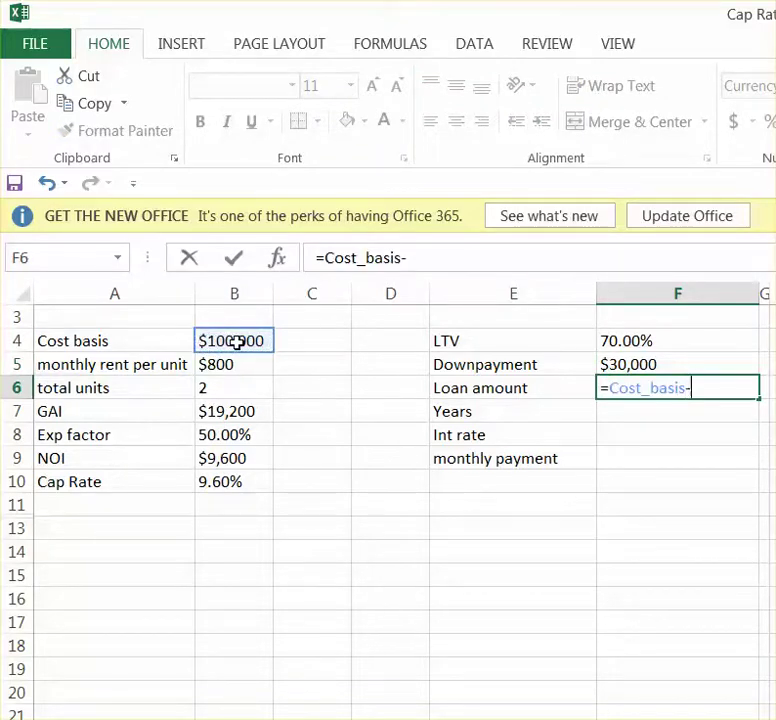
left_click(630, 364)
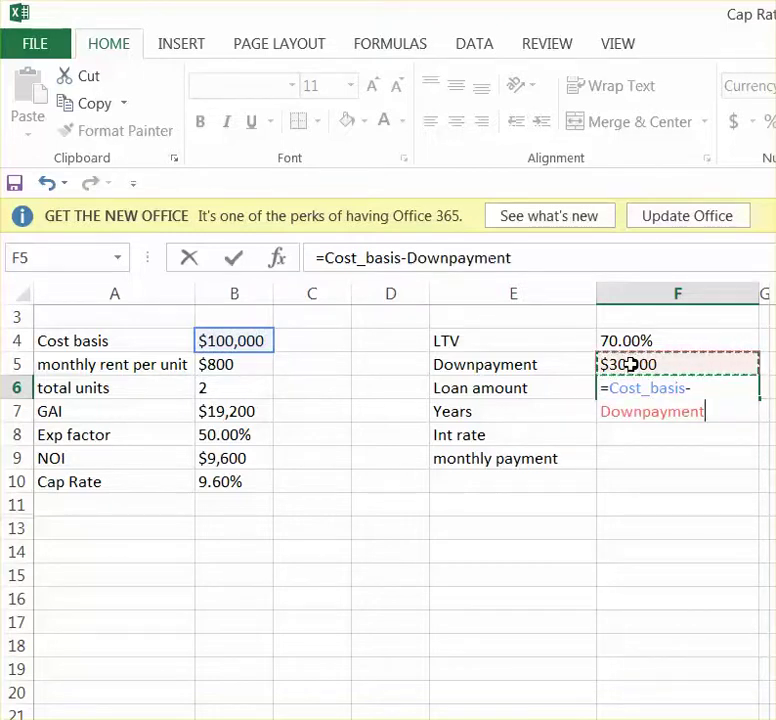
key("Return")
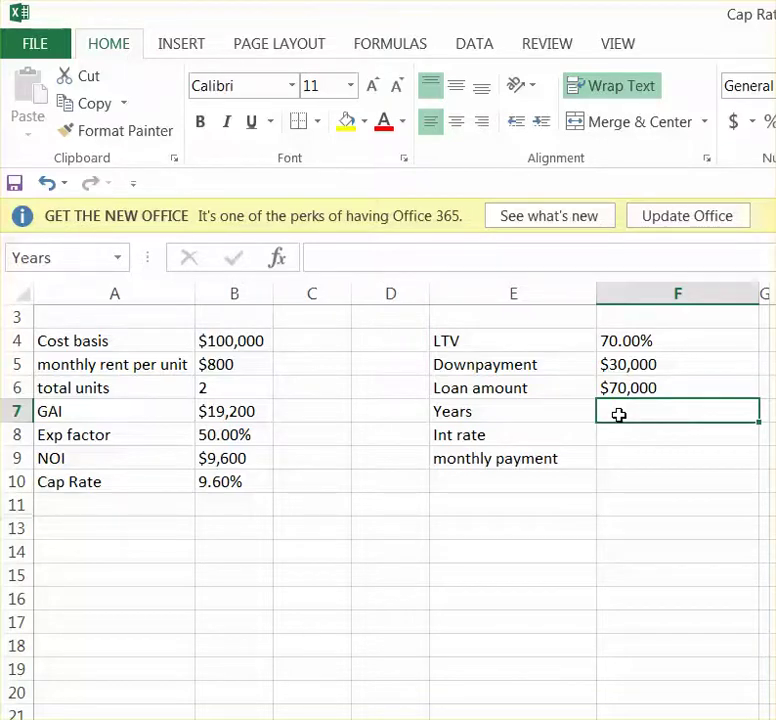
type("15")
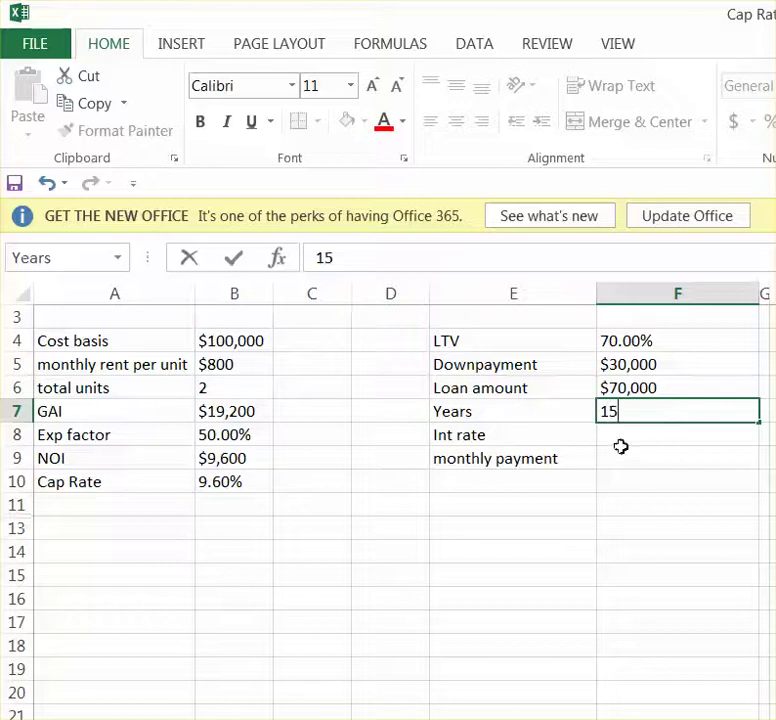
- Set the loan term to 15 years and the interest rate in F8 to 4%
left_click(617, 442)
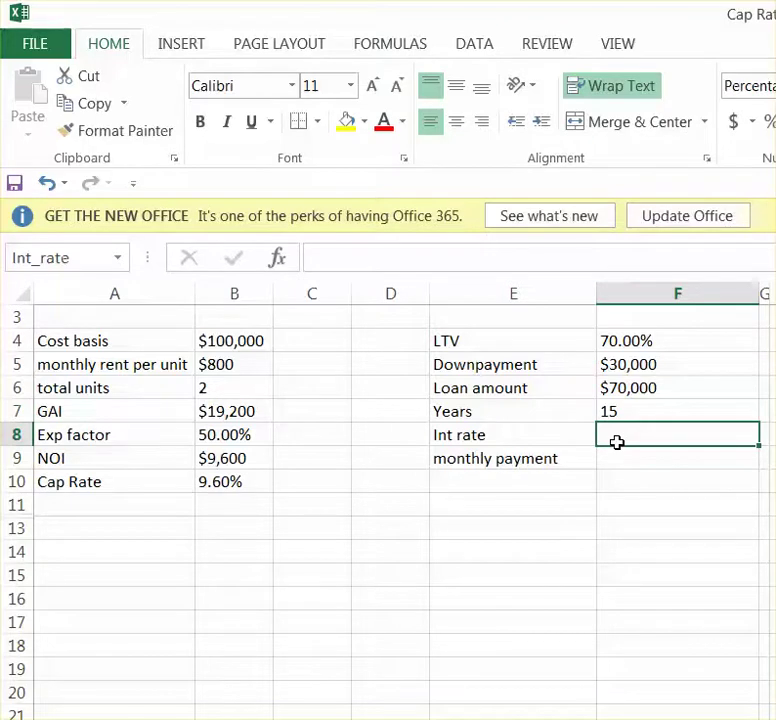
type("4%")
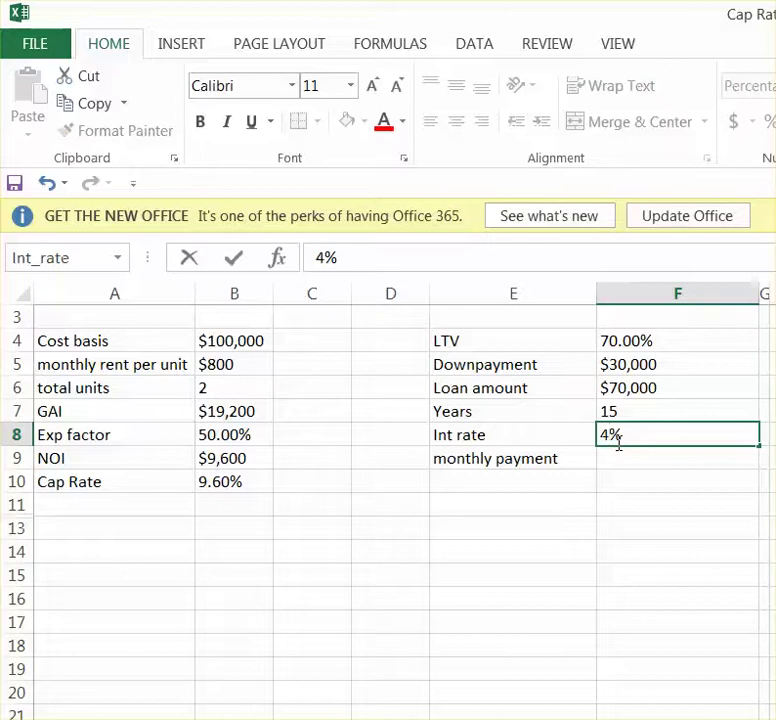
key("ctrl+Return")
key("Return")
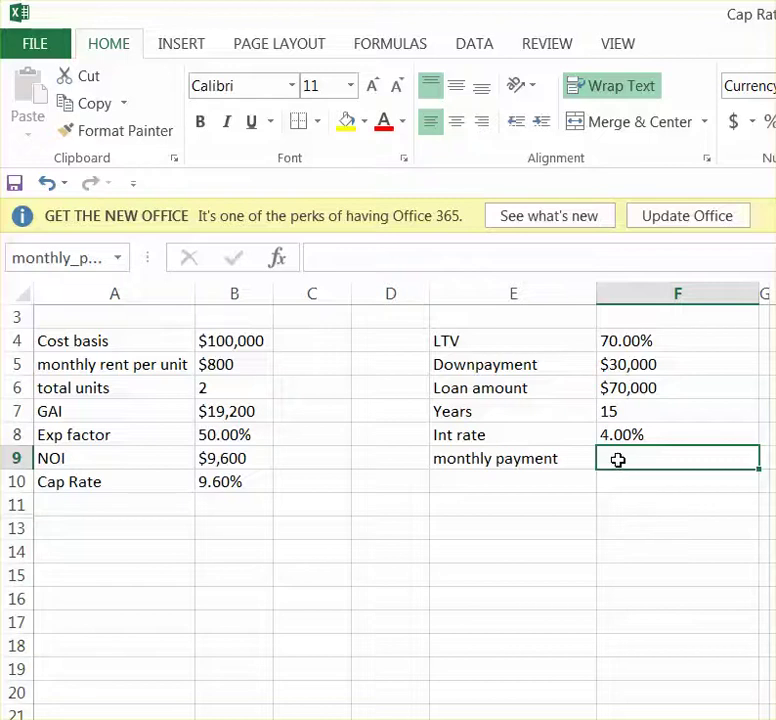
- Insert the PMT function from the Financial function list for the monthly payment in F9
left_click(381, 52)
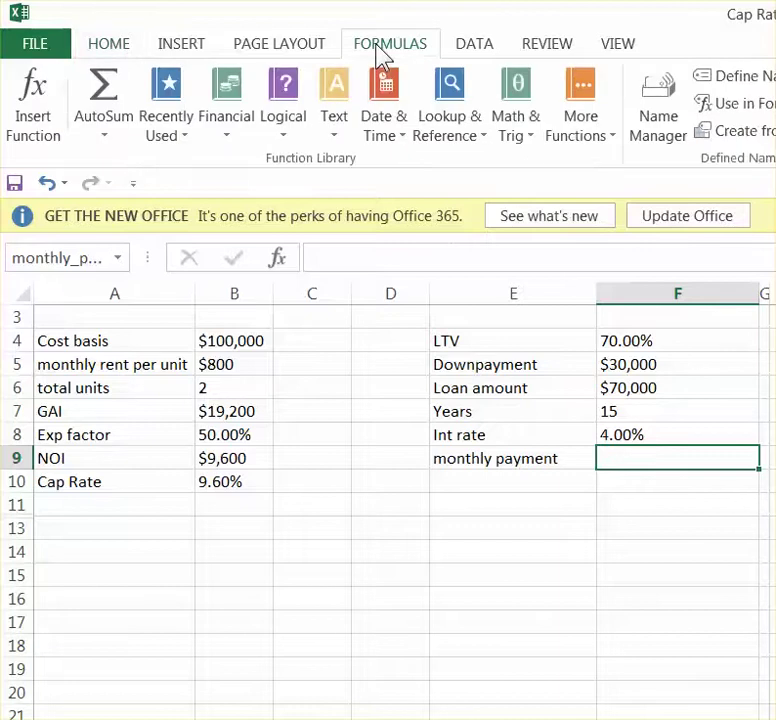
left_click(229, 145)
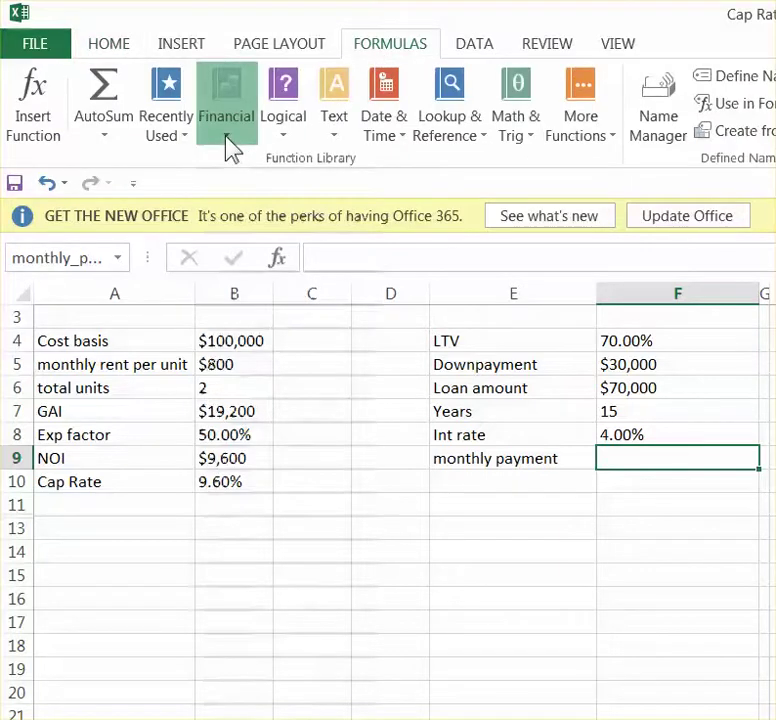
scroll(258, 262, "down", 1)
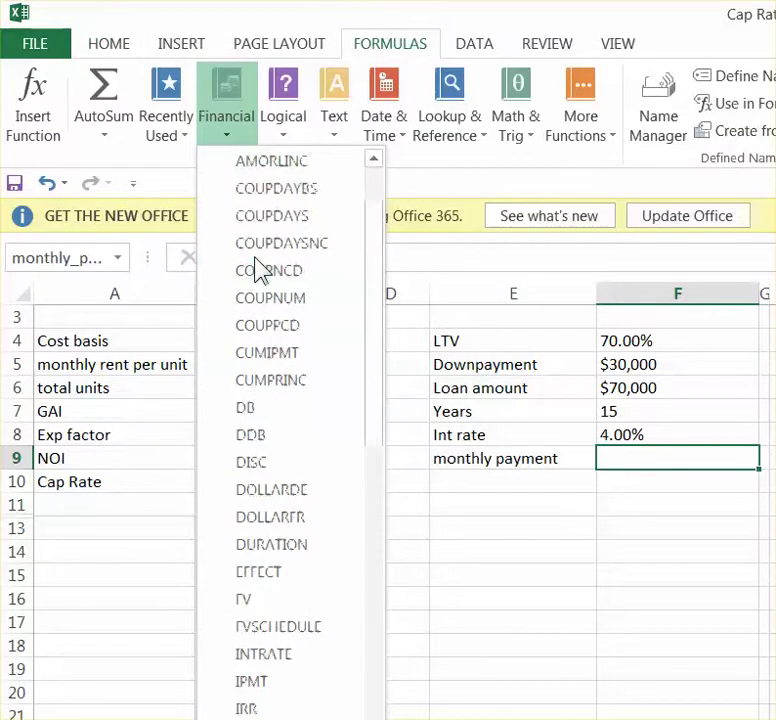
scroll(258, 268, "down", 3)
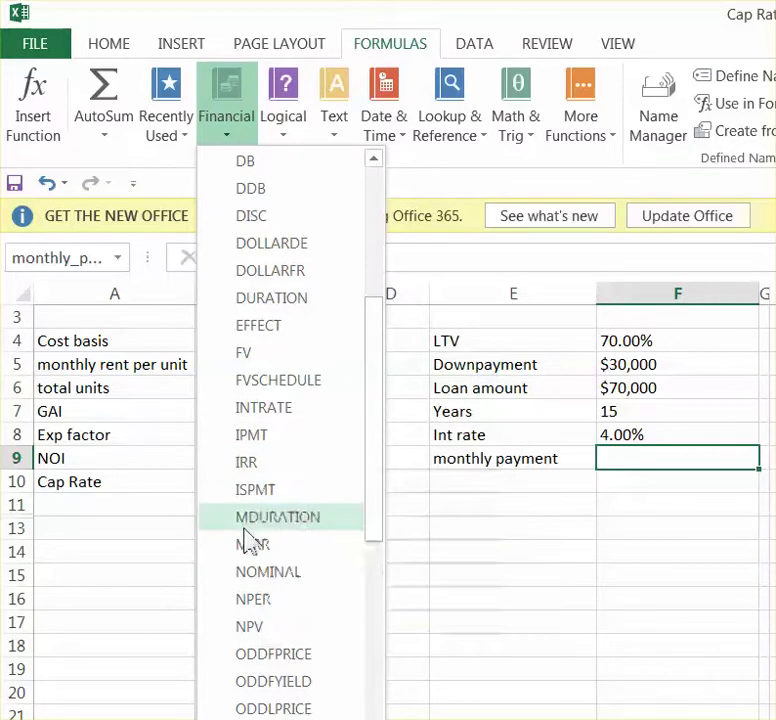
scroll(258, 577, "down", 2)
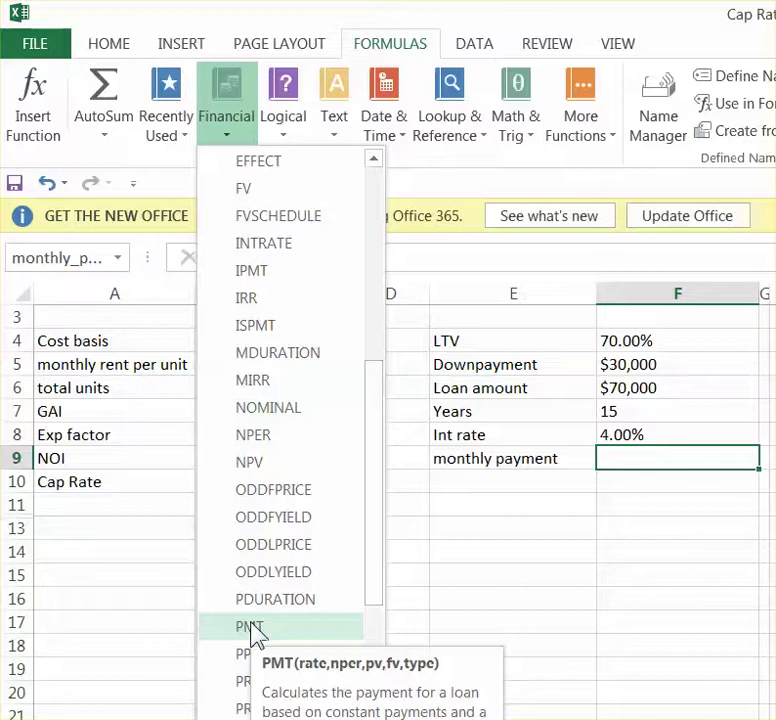
left_click(253, 633)
left_click(250, 622)
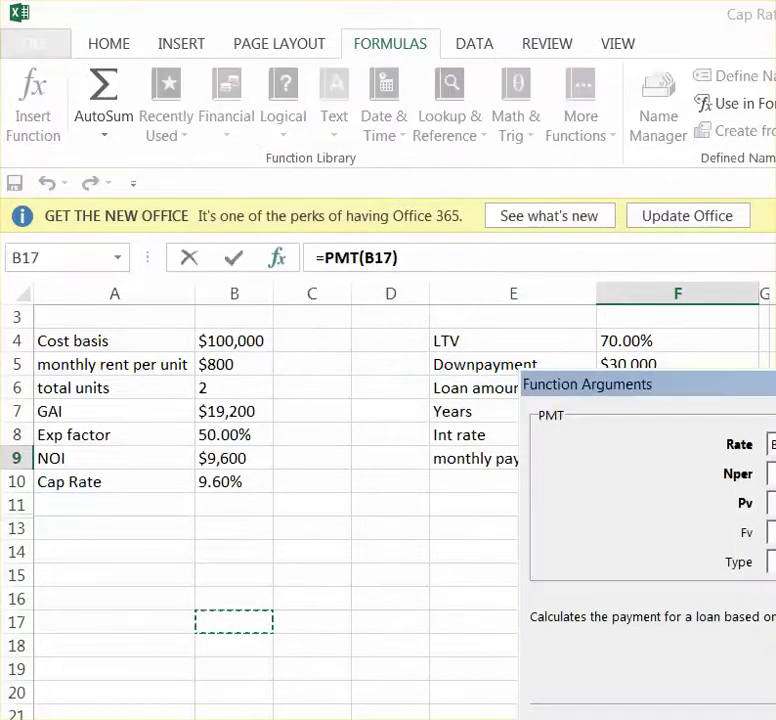
- Replace the PMT Rate argument B17 with Int_rate/12 and submit, triggering a too-few-arguments warning
left_click_drag(770, 384, 396, 557)
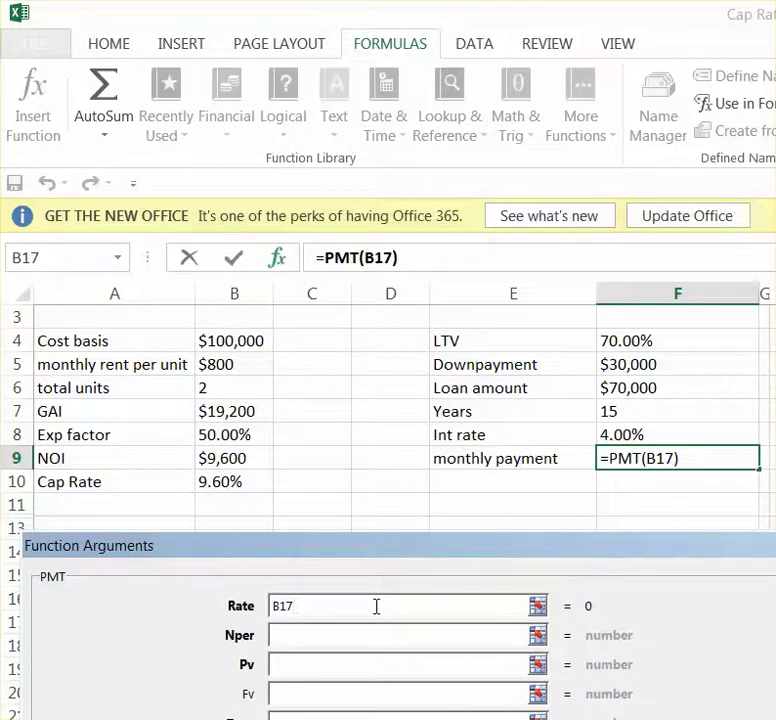
key("BackSpace")
key("BackSpace")
key("BackSpace")
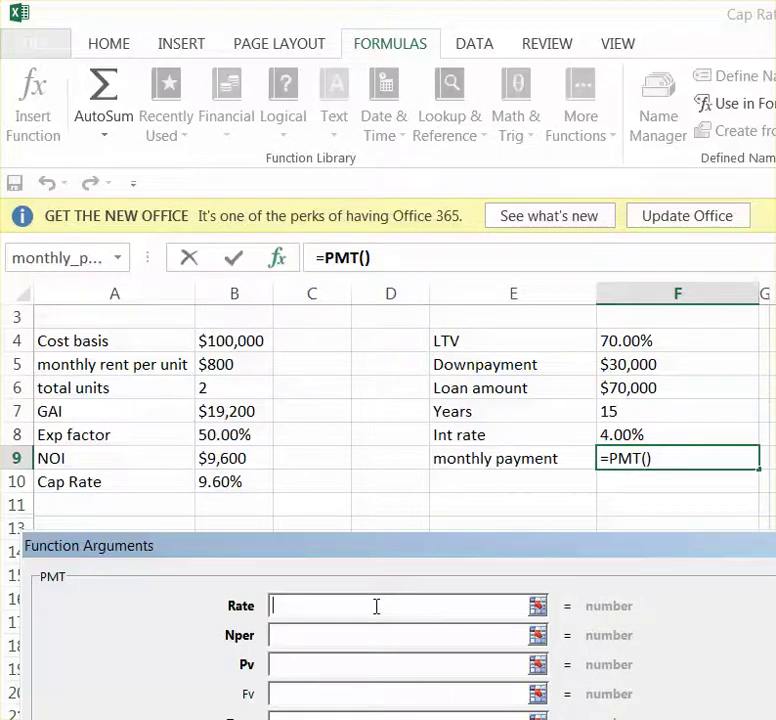
left_click(620, 436)
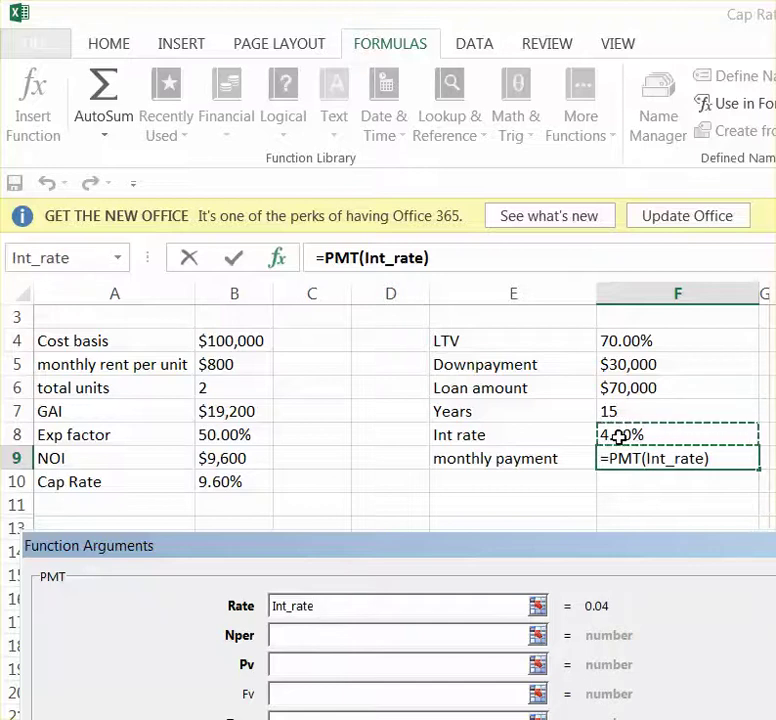
type("/")
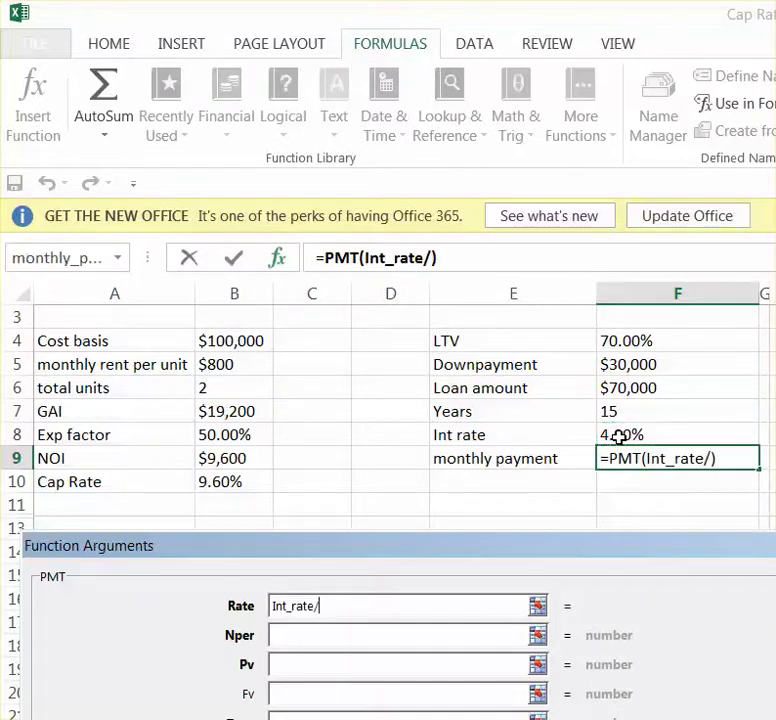
type("12")
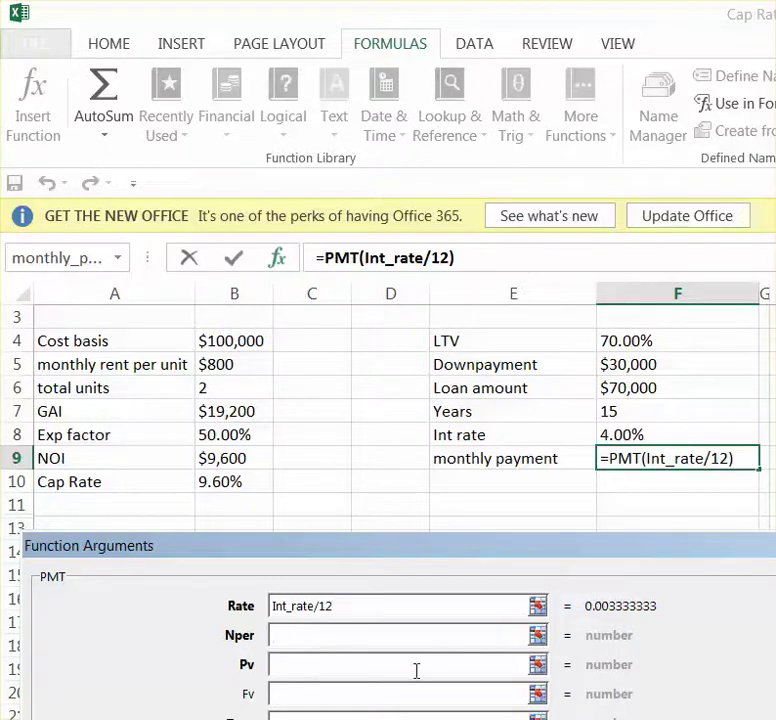
key("Return")
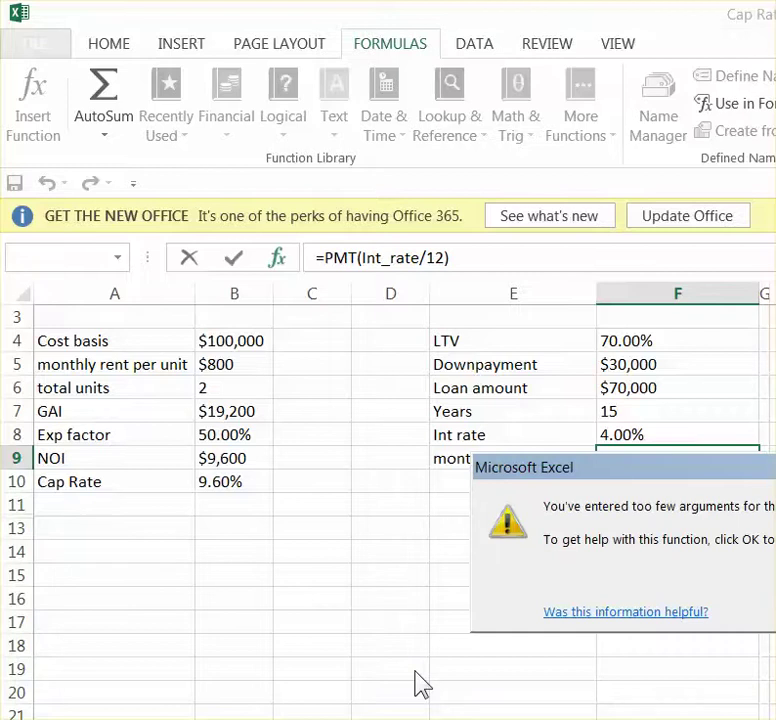
- Dismiss the too-few-arguments warning and cancel the unfinished payment formula in F9
key("Return")
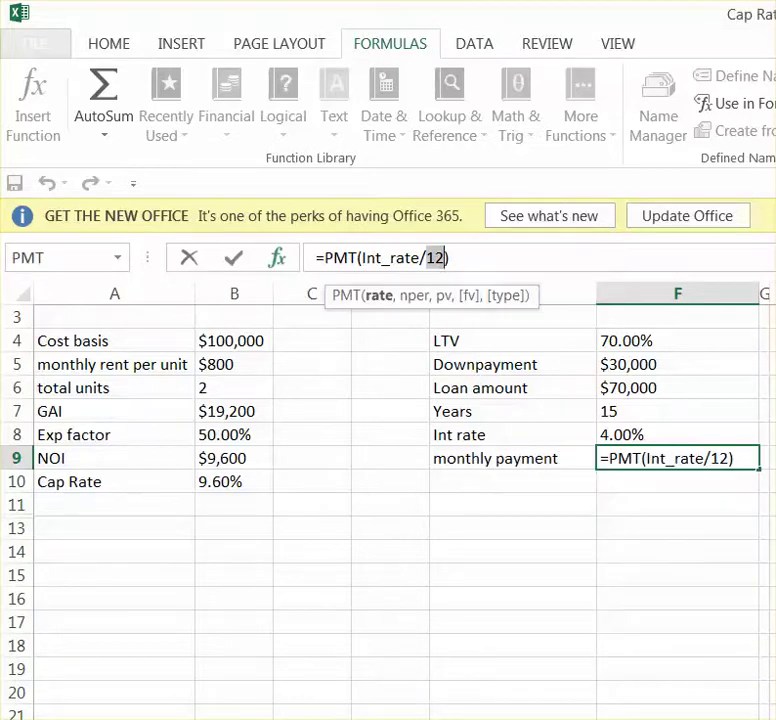
double_click(630, 458)
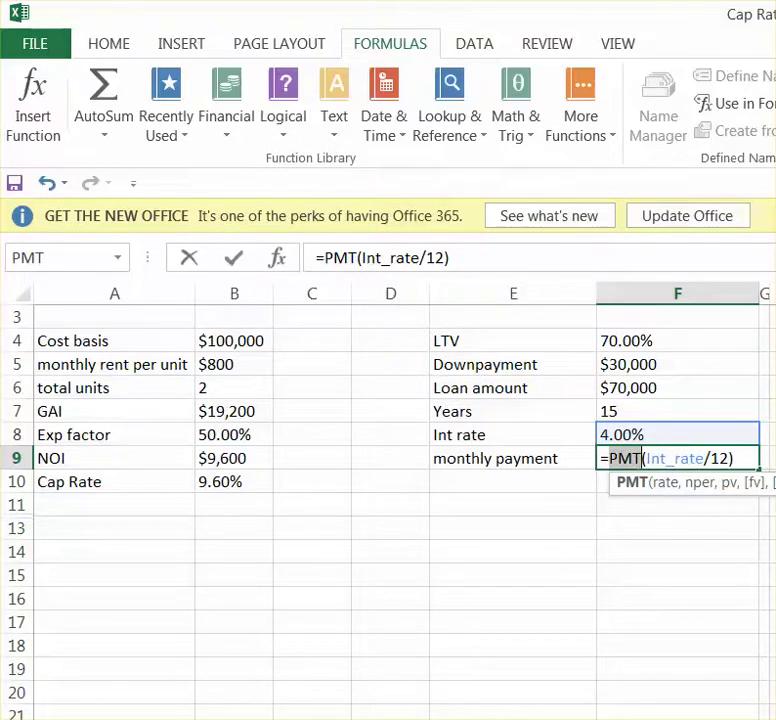
key("Escape")
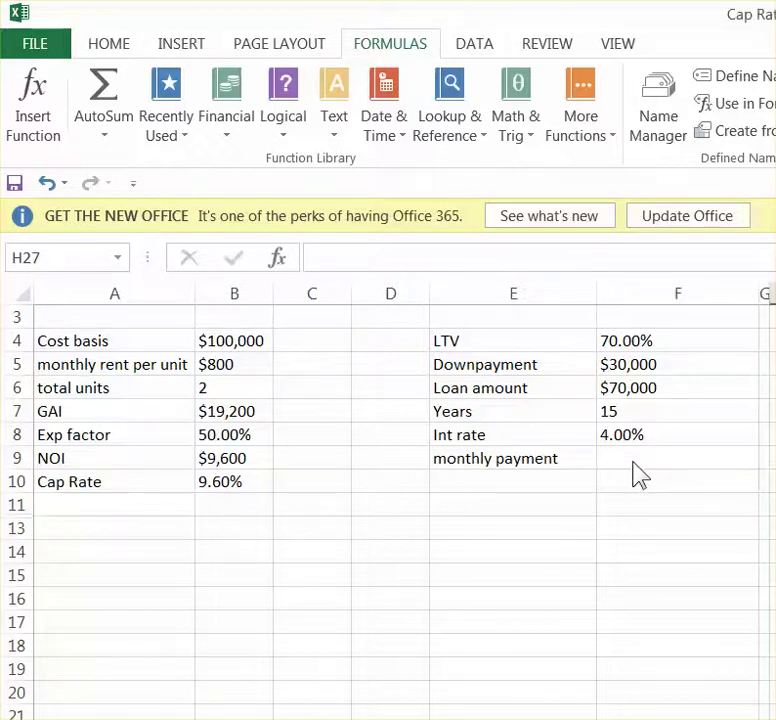
- Start a fresh empty =PMT() in F9 from the Financial function list
left_click(633, 461)
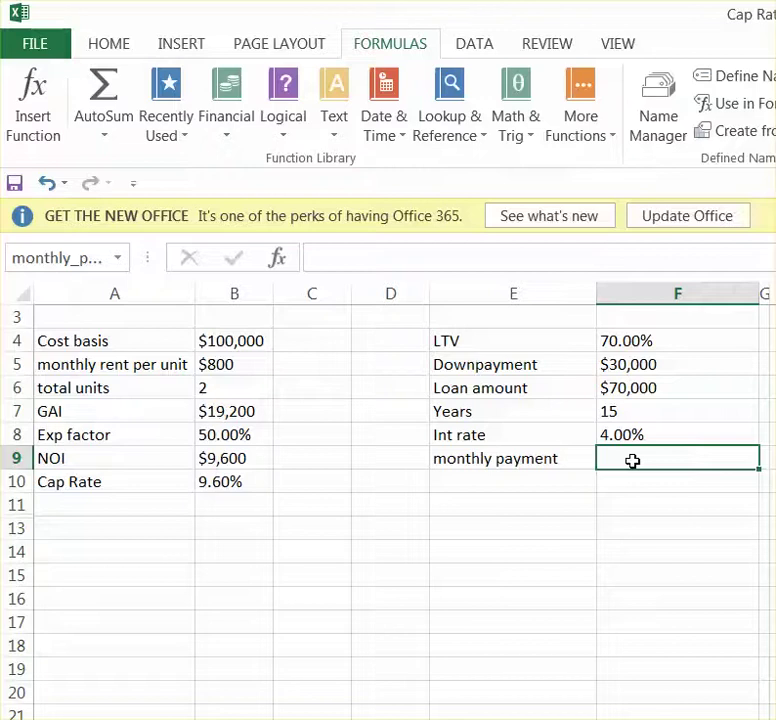
type("=")
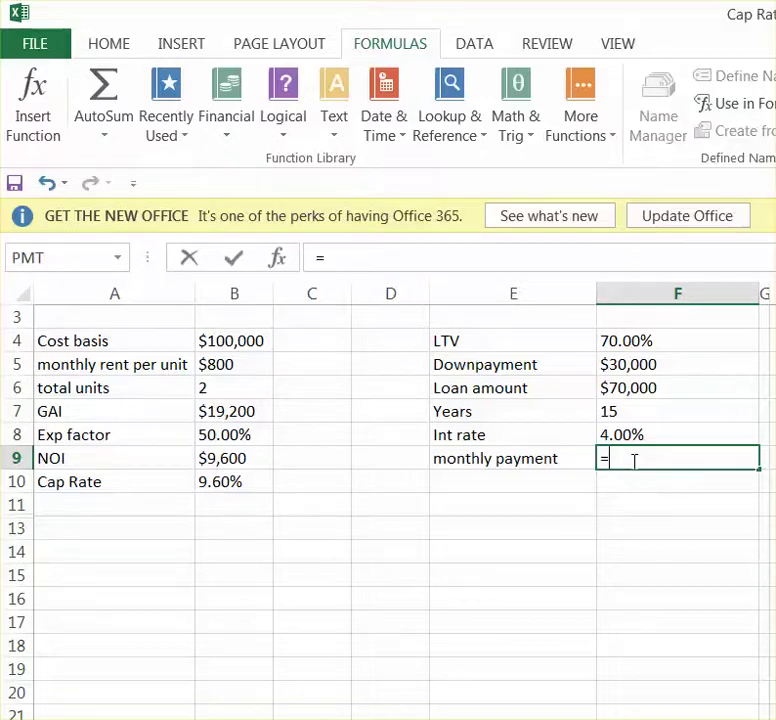
left_click(228, 144)
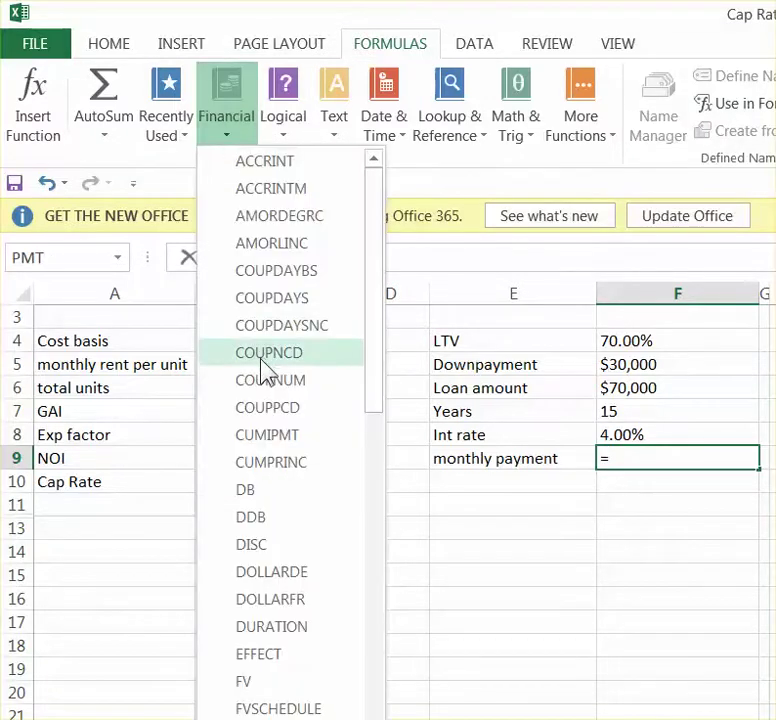
scroll(311, 362, "down", 6)
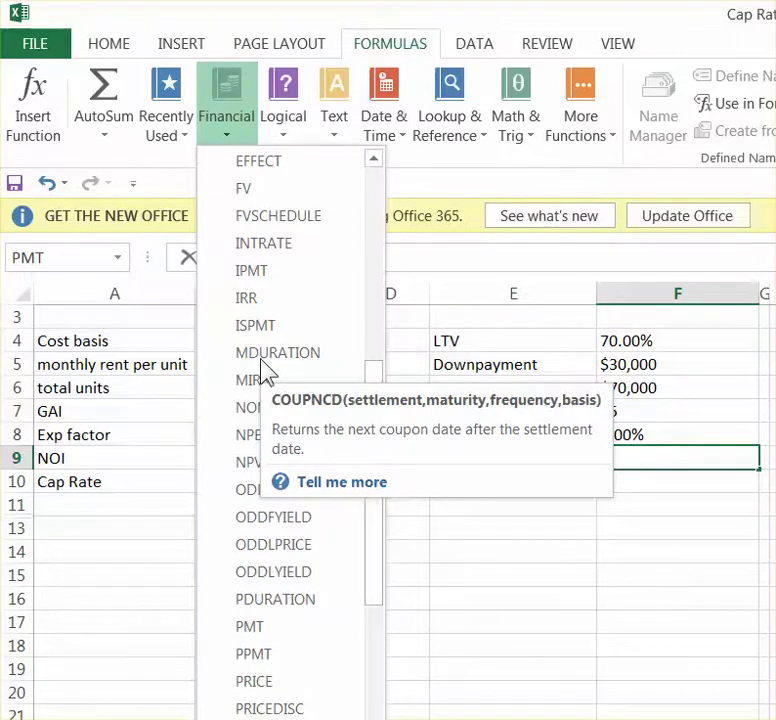
left_click(286, 632)
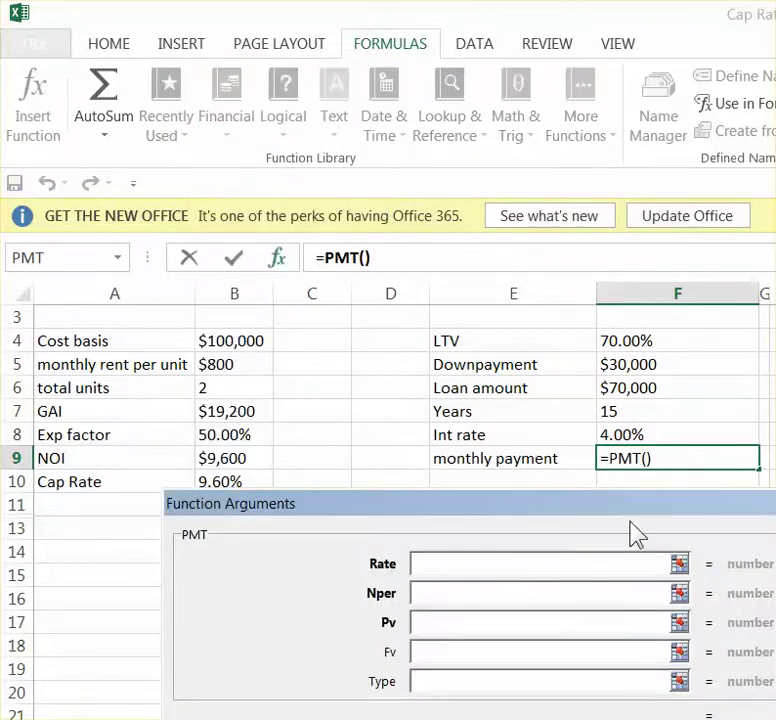
- Fill PMT with Int_rate/12, Years*12 and Loan_amount, giving a monthly payment of -$518
left_click_drag(692, 511, 617, 500)
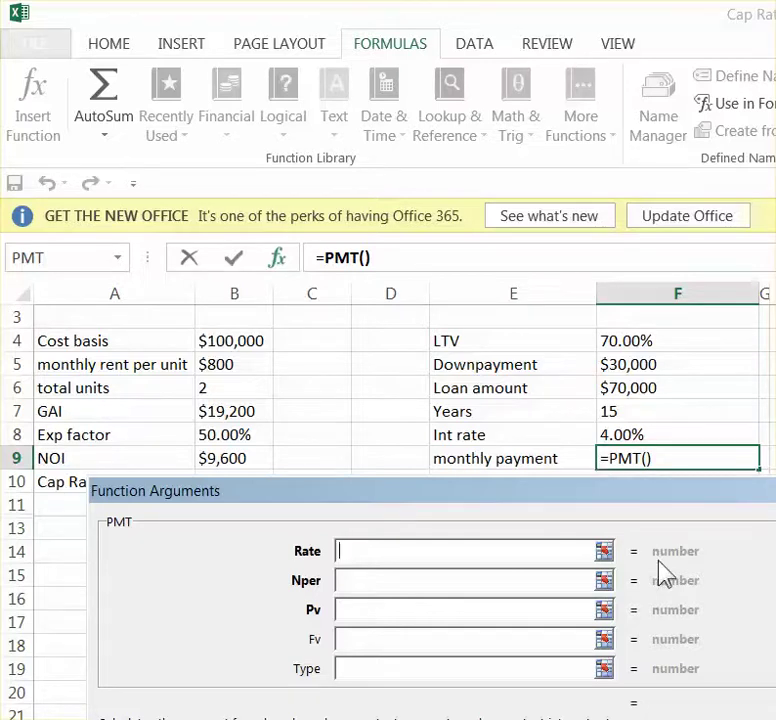
left_click(637, 433)
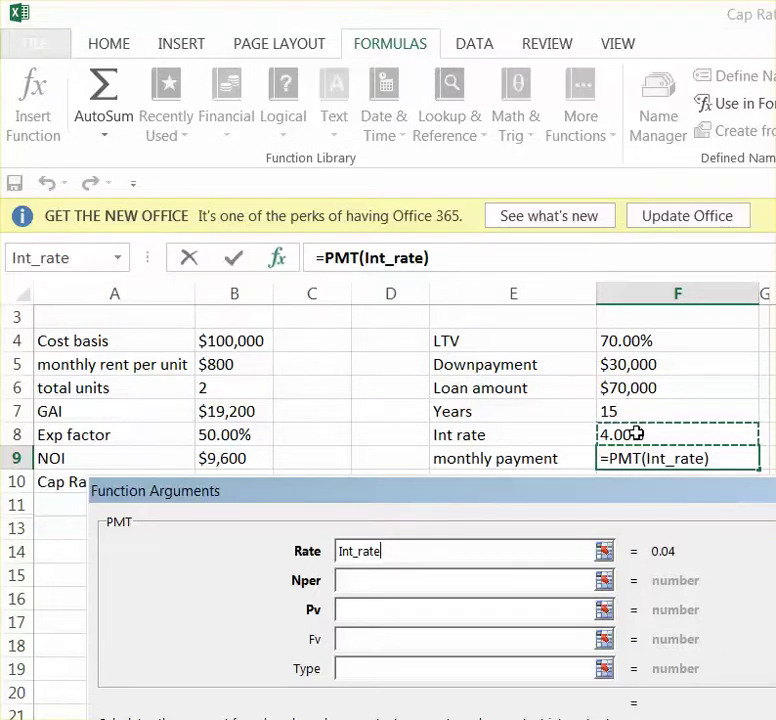
type("/")
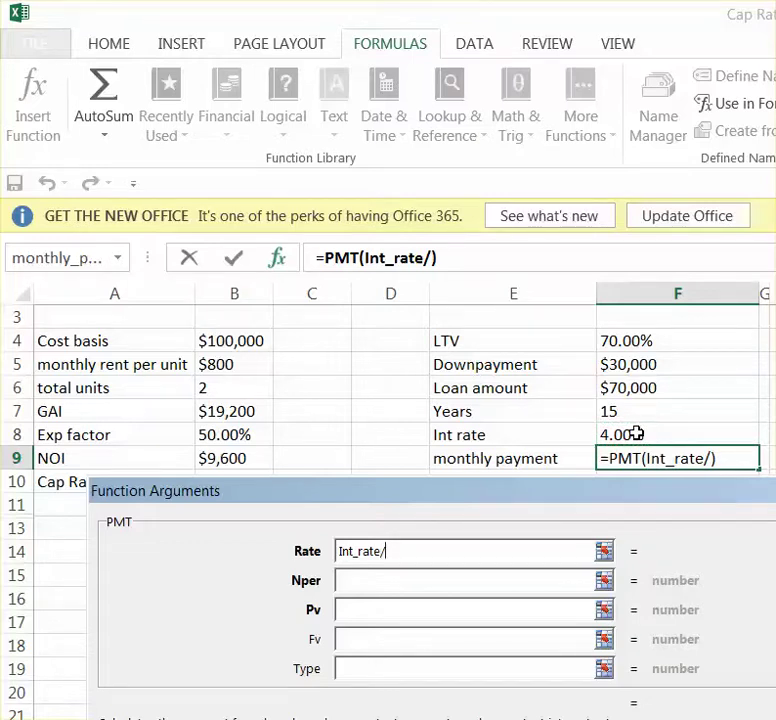
type("12")
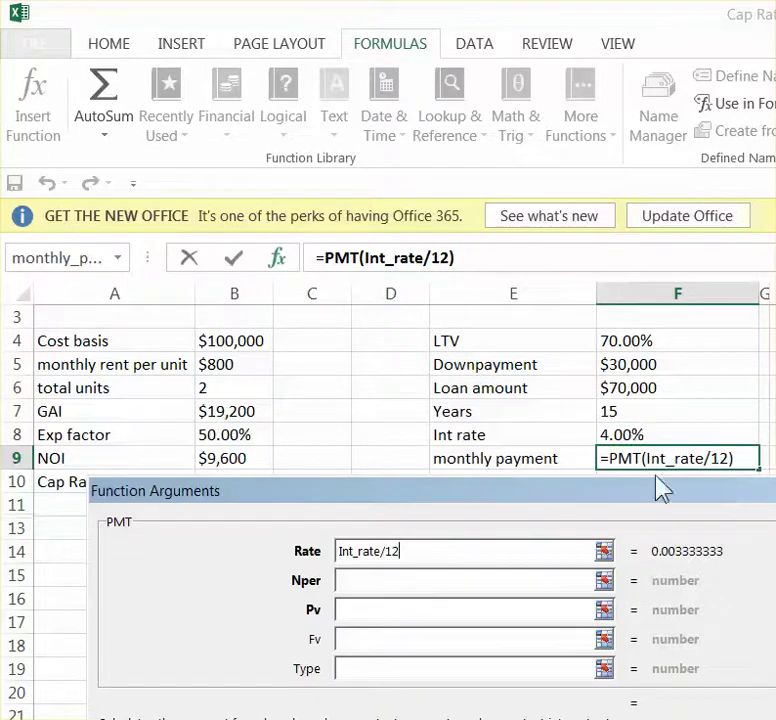
left_click(357, 580)
left_click(668, 417)
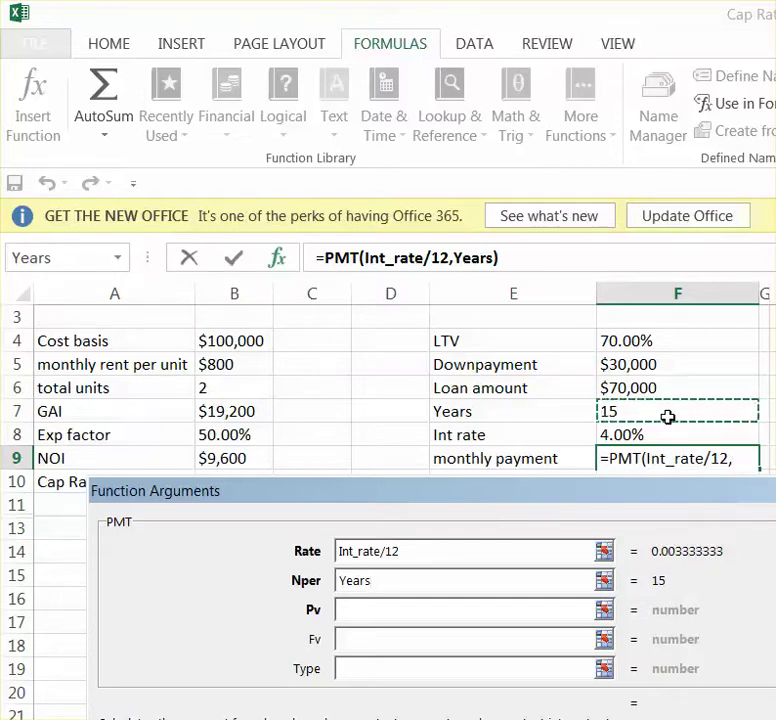
type("*")
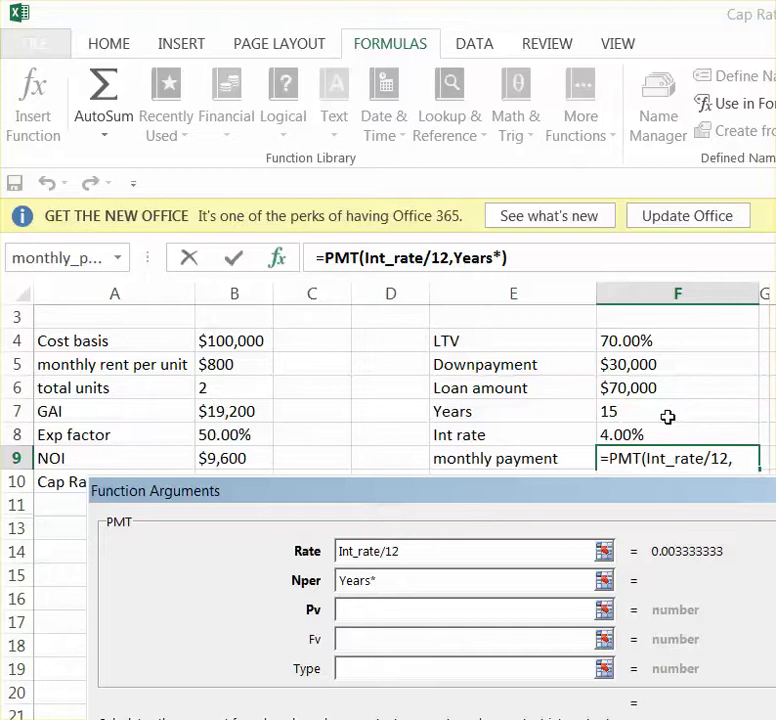
type("12")
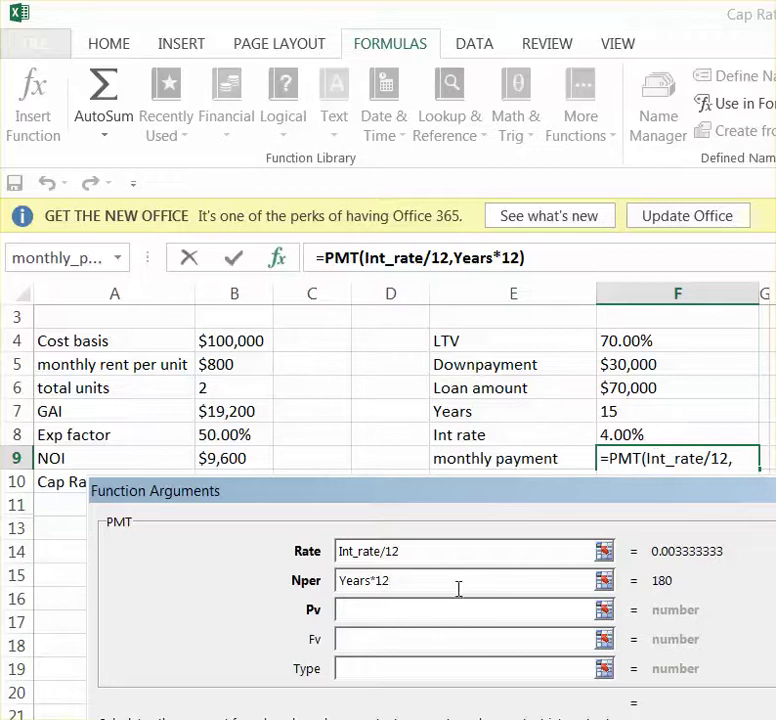
left_click(382, 610)
left_click(631, 388)
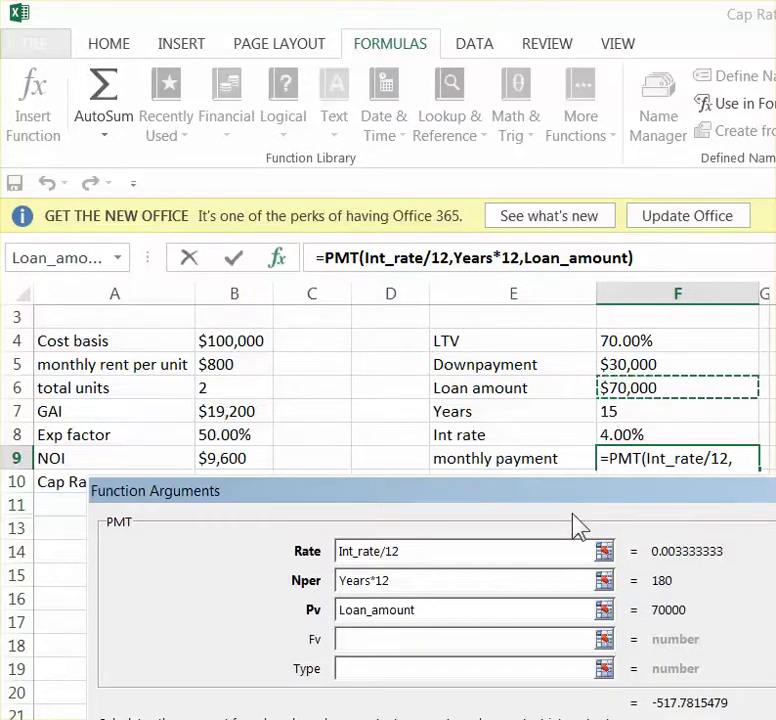
left_click_drag(578, 505, 474, 333)
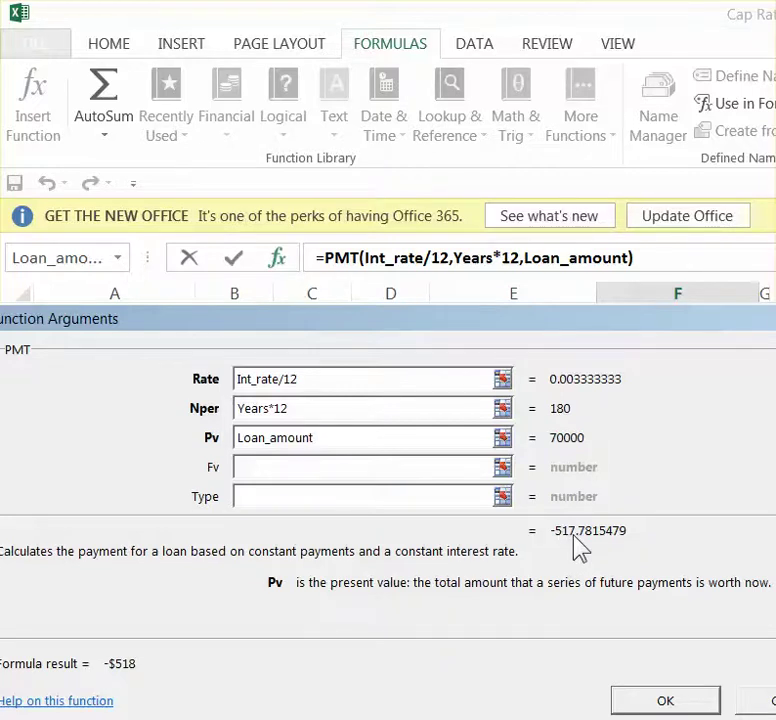
left_click(675, 702)
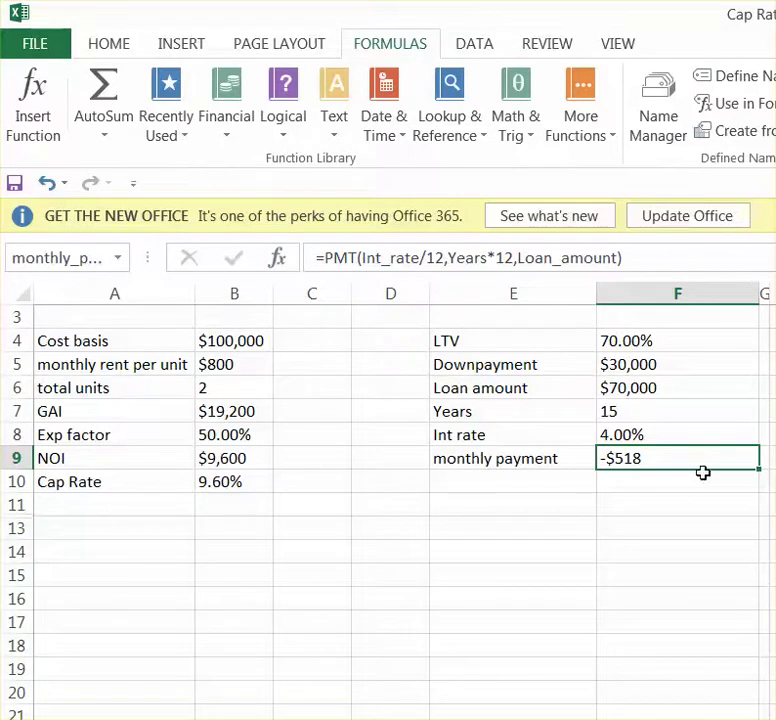
left_click(300, 460)
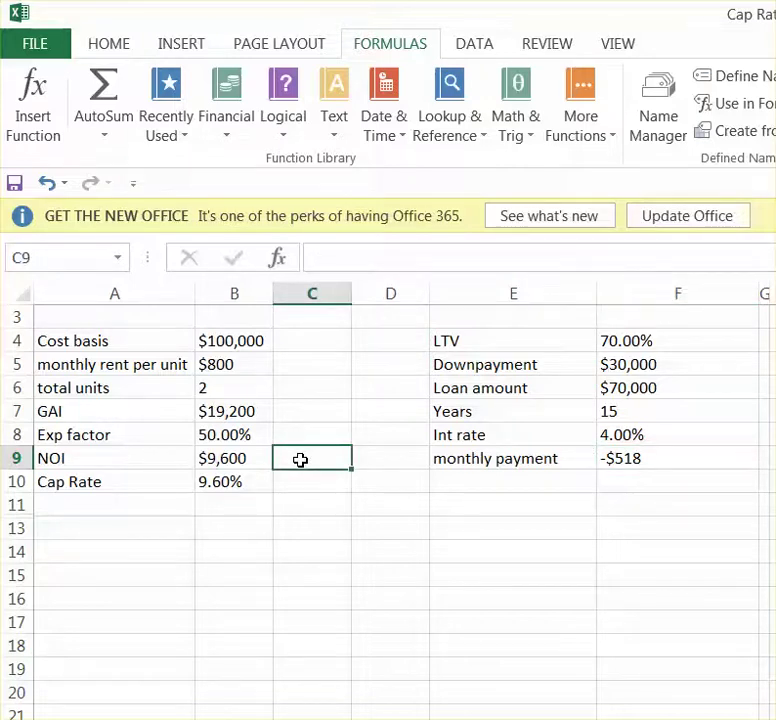
- Enter =NOI/12 in C9 to show the monthly NOI of 800
type("=")
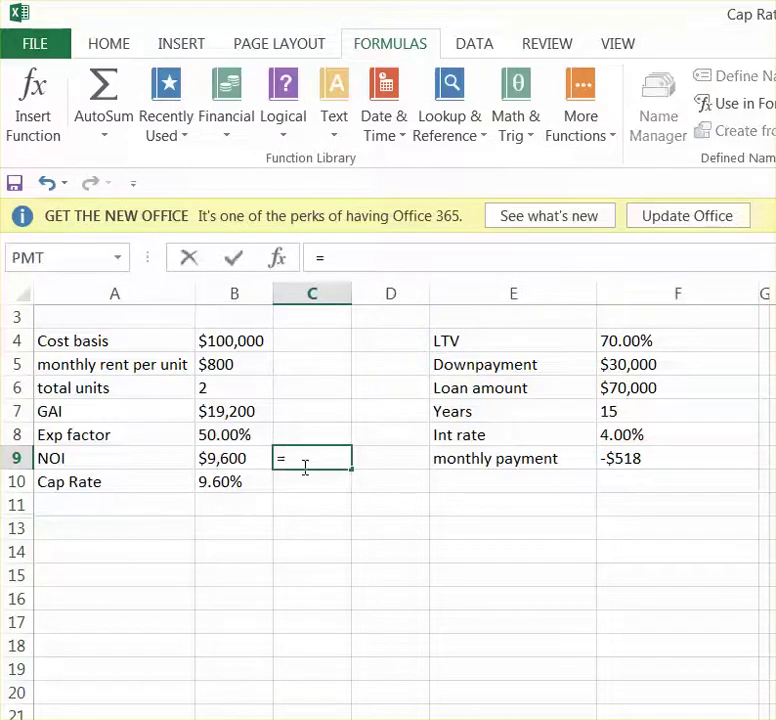
left_click(226, 462)
type("/12")
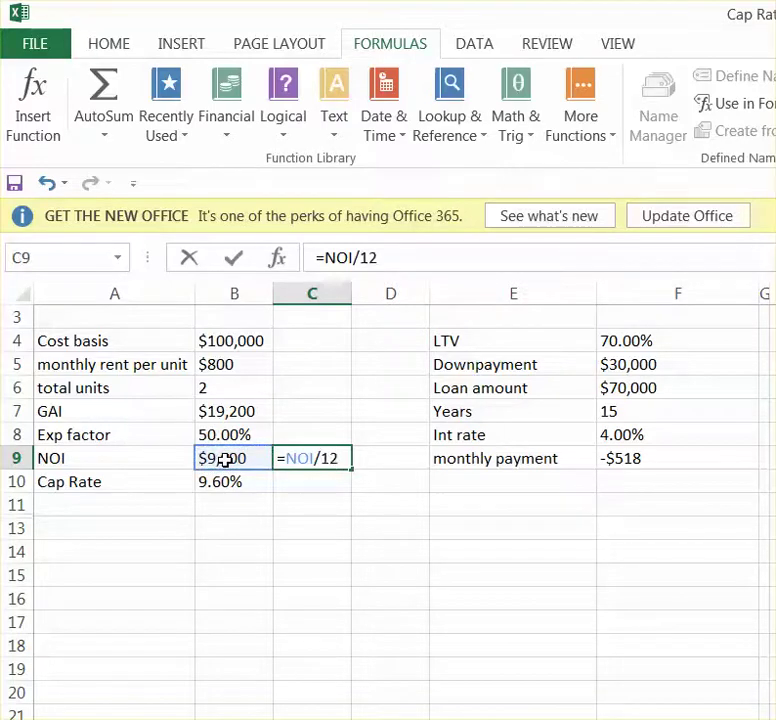
key("Return")
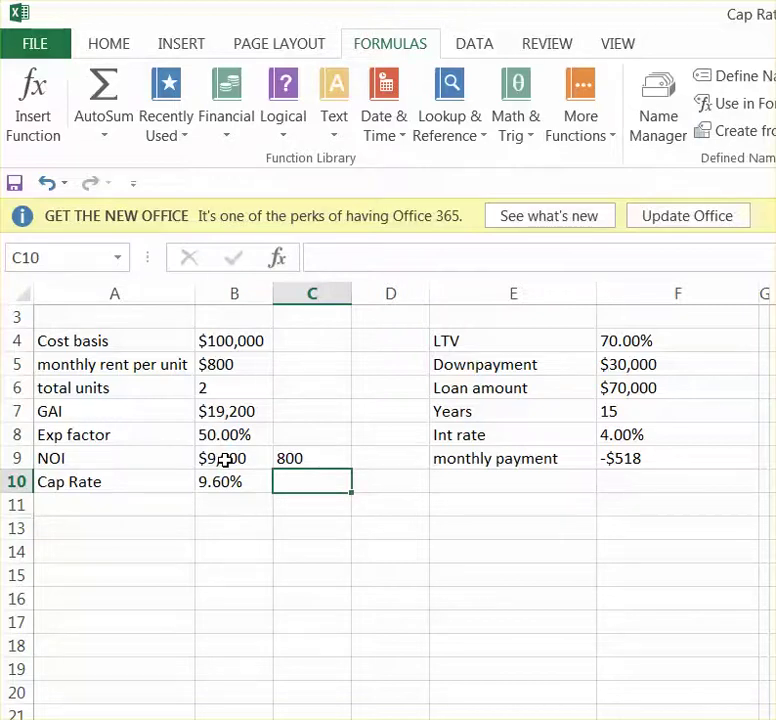
- Add the label 'dcr' in C14
left_click(298, 553)
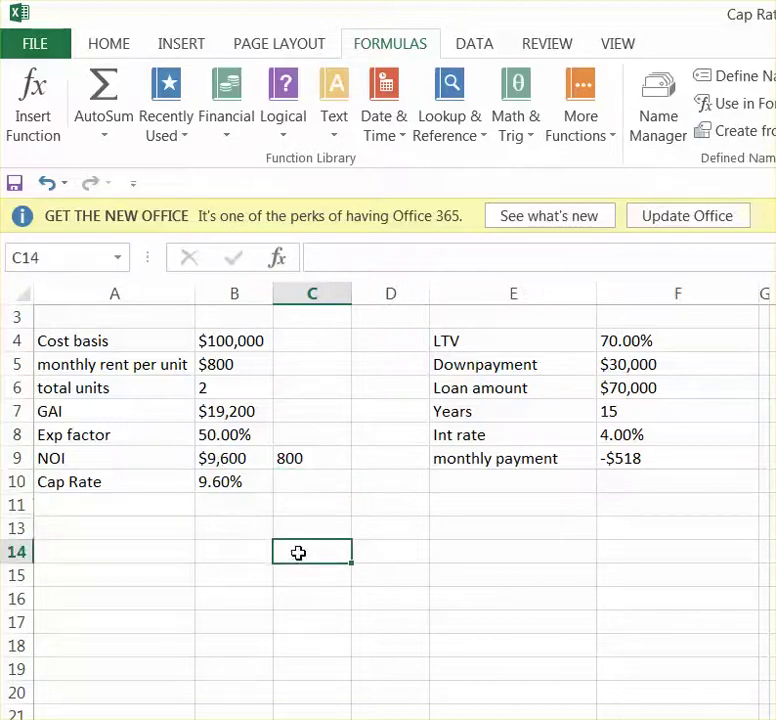
type("dcr")
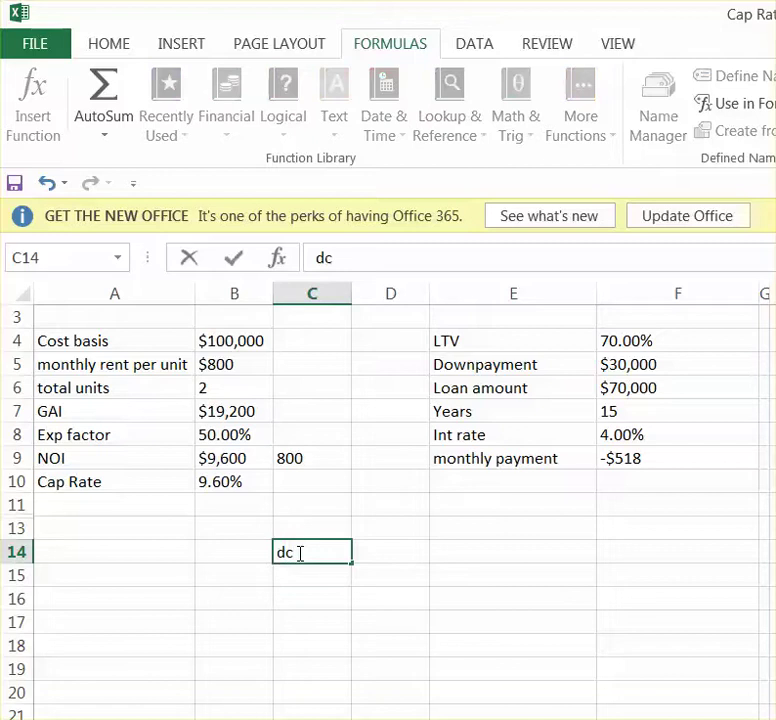
left_click(403, 554)
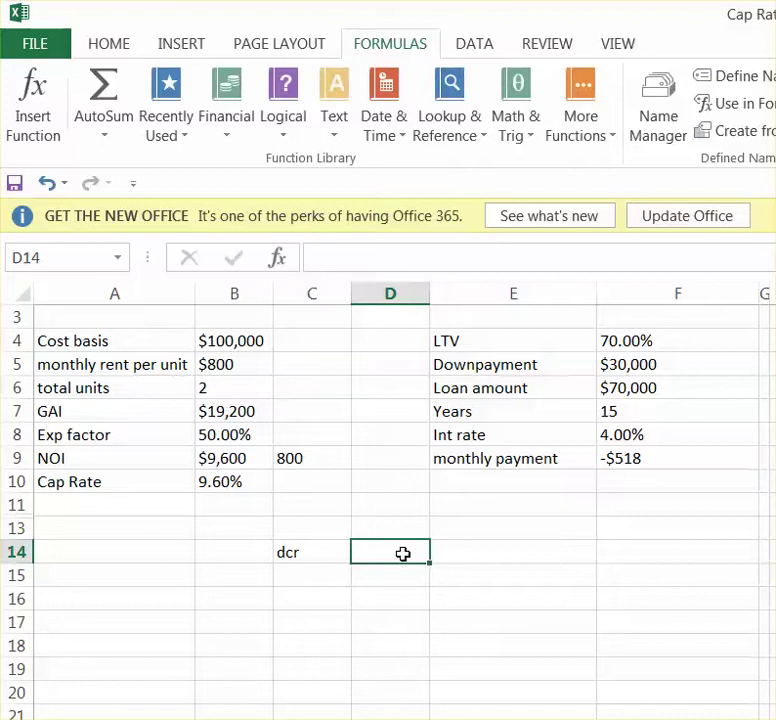
- Enter =C9/monthly_payment in D14 as the debt coverage ratio
type("=")
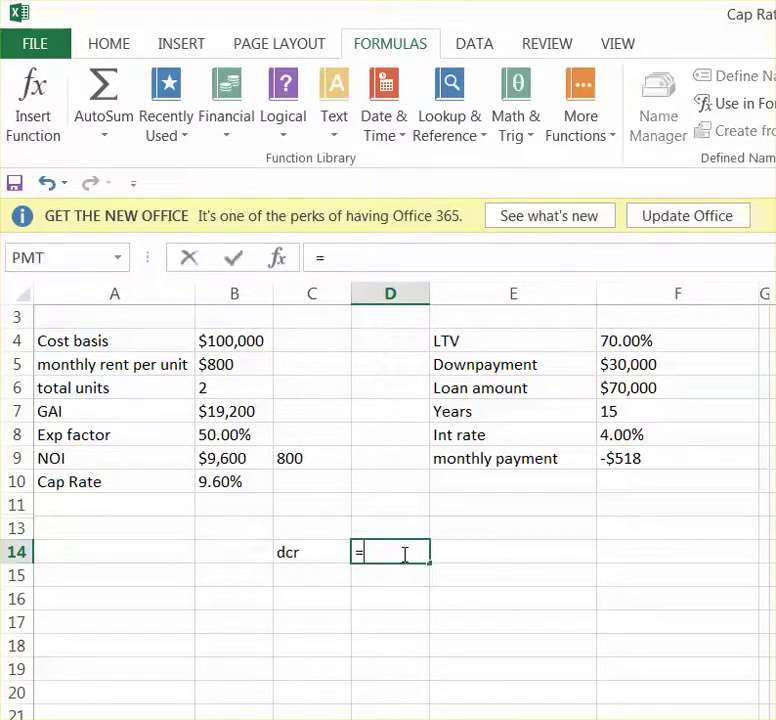
left_click(287, 462)
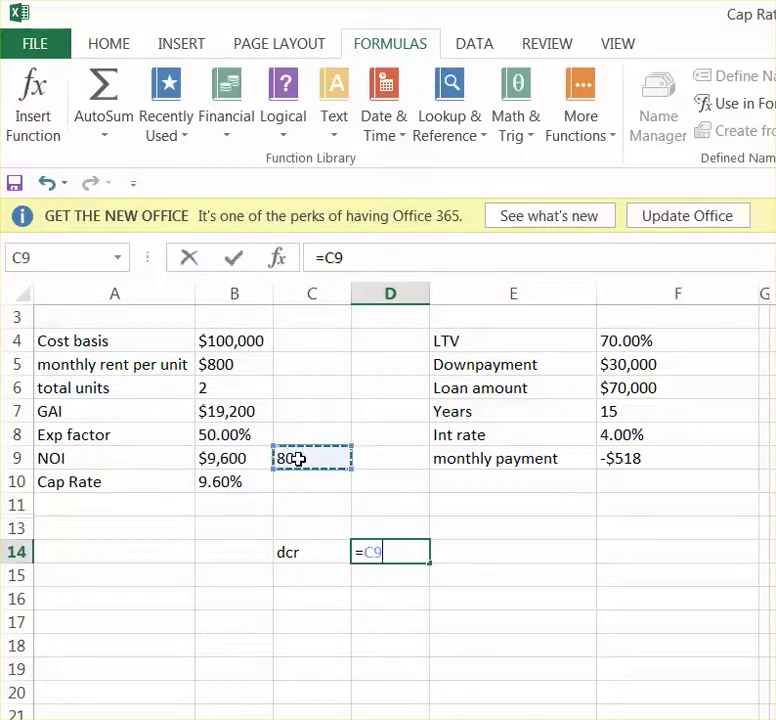
type("/")
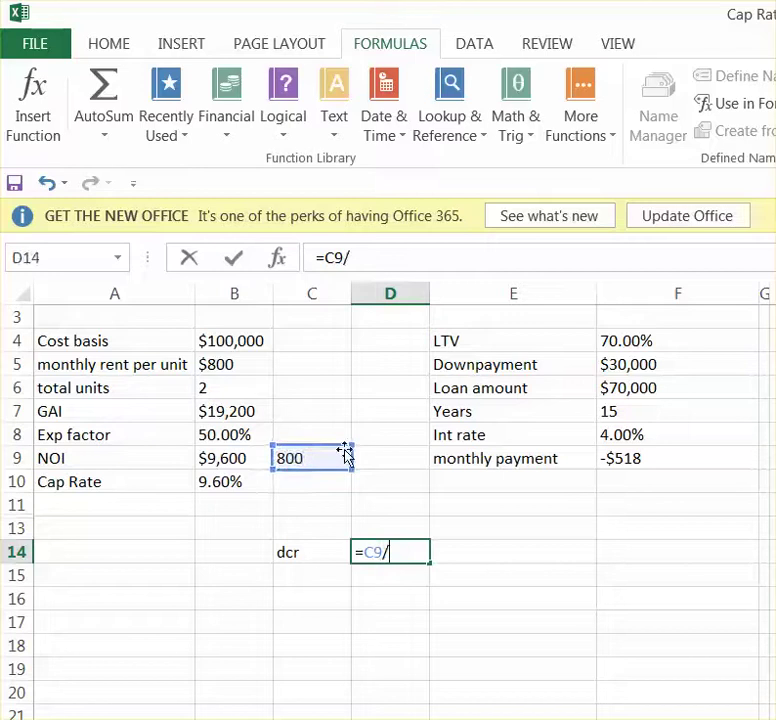
left_click(643, 461)
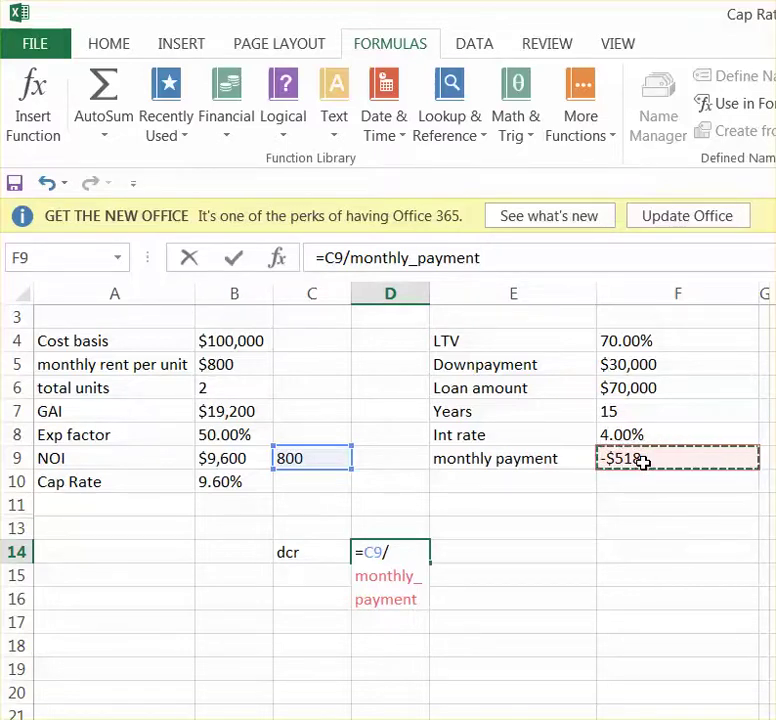
key("Return")
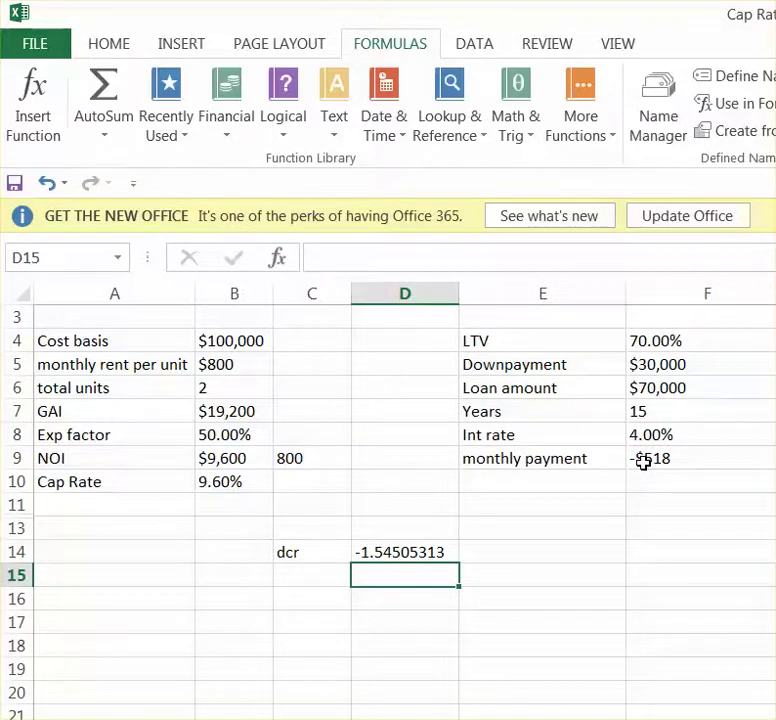
- Negate F9's formula to =-PMT(Int_rate/12,Years*12,Loan_amount) so the payment shows $518
left_click(647, 458)
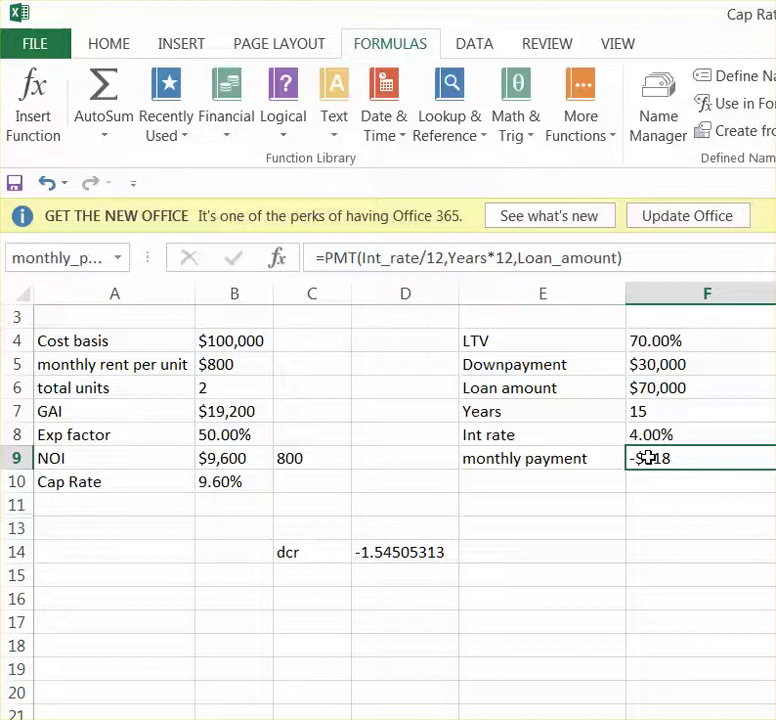
left_click(325, 257)
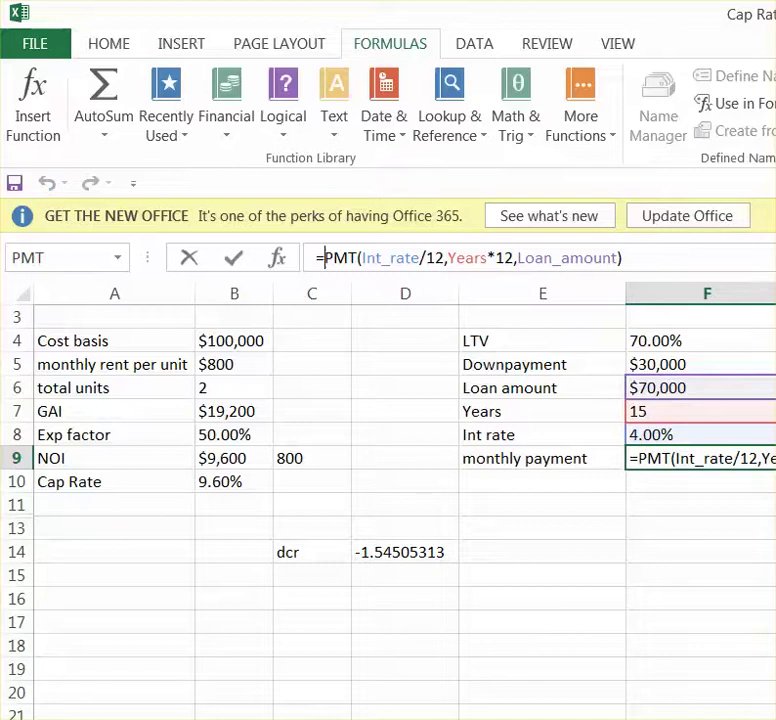
type("-")
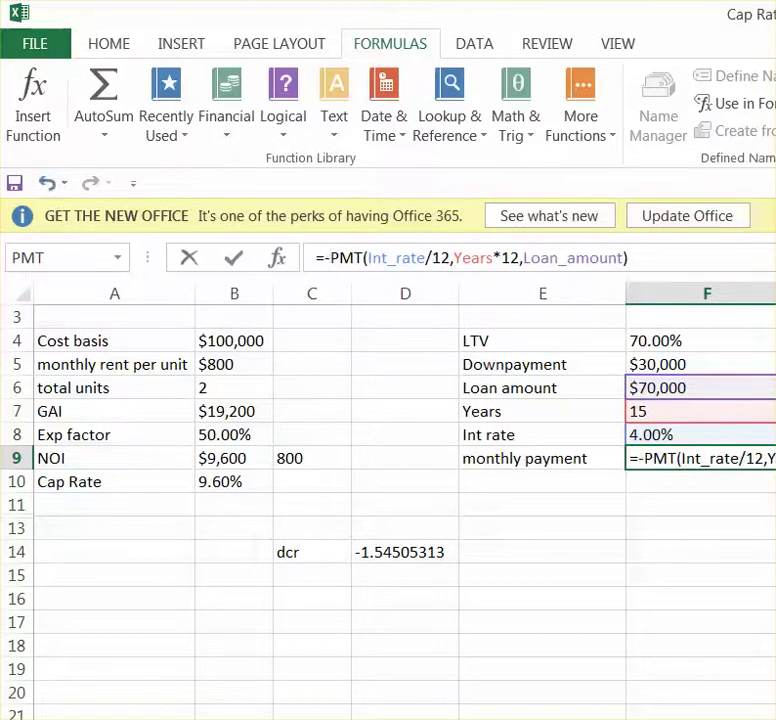
key("Return")
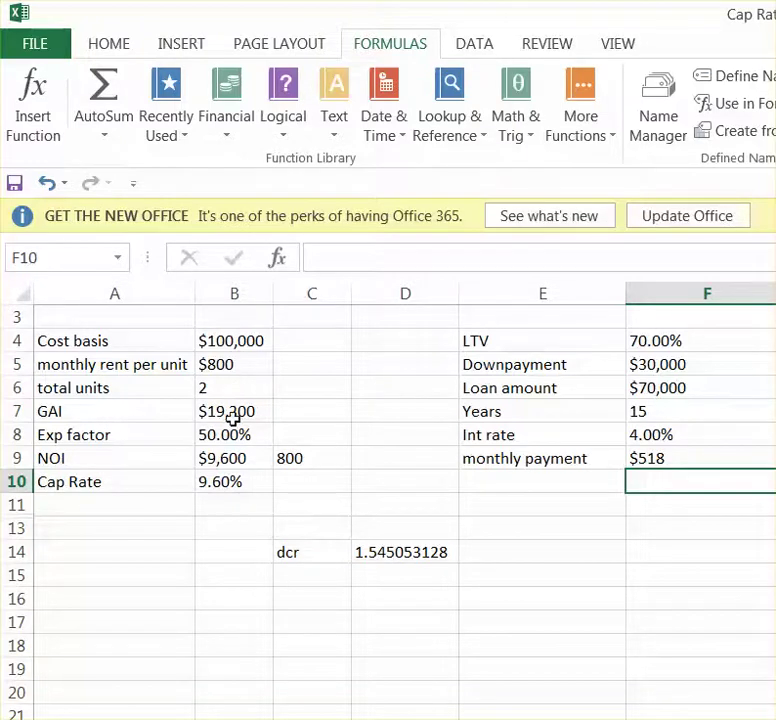
- Review the input and formula cells in column B, from Cost basis to Cap_Rate
left_click(233, 416)
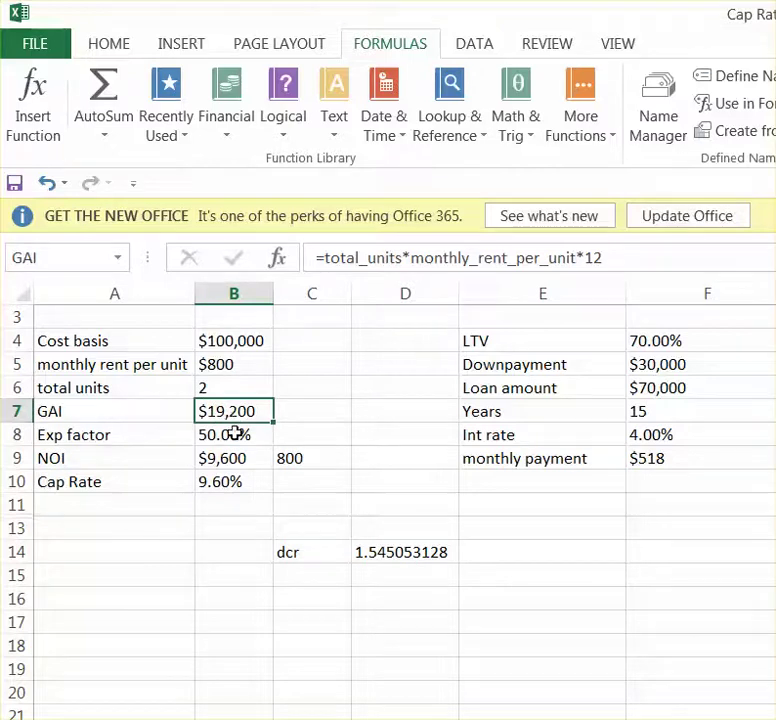
left_click(237, 434)
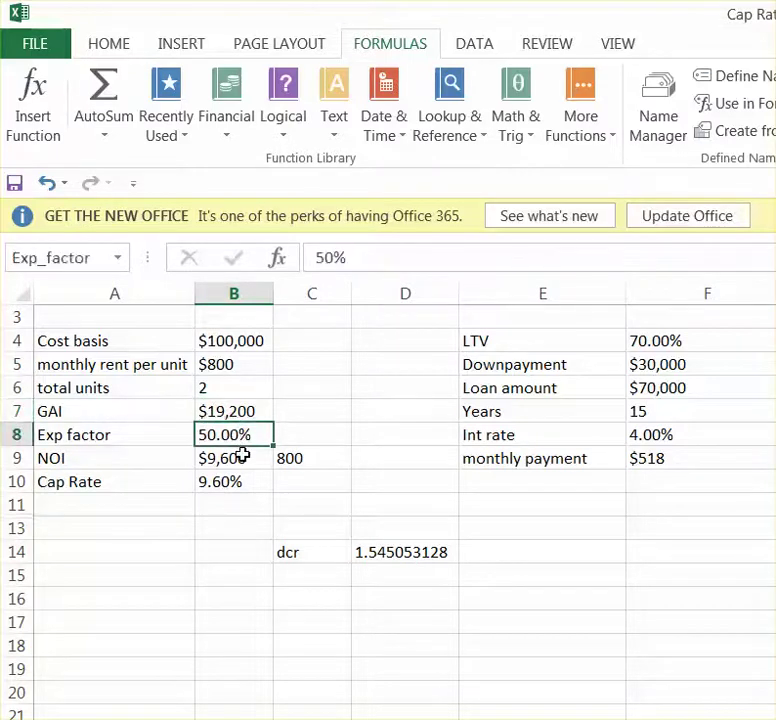
left_click(247, 460)
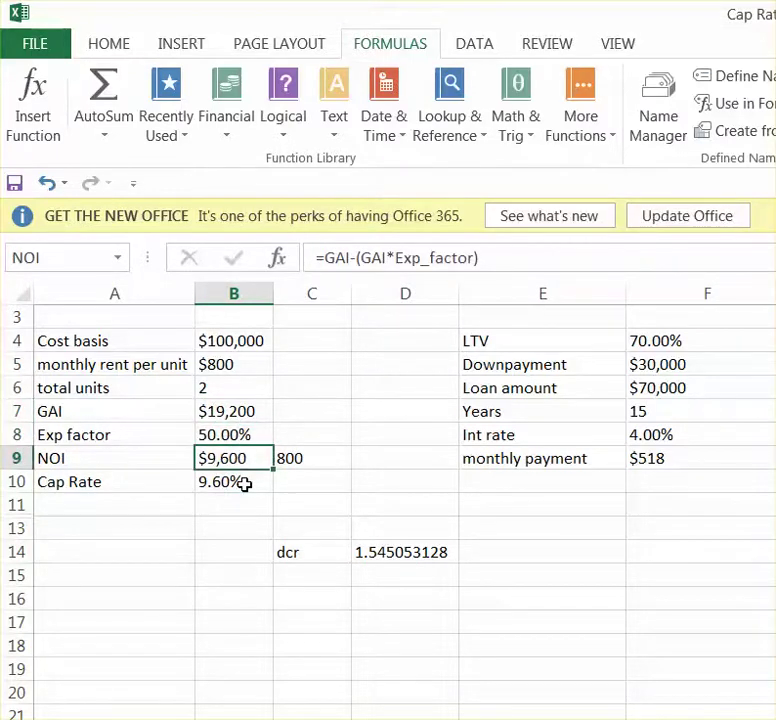
left_click(246, 485)
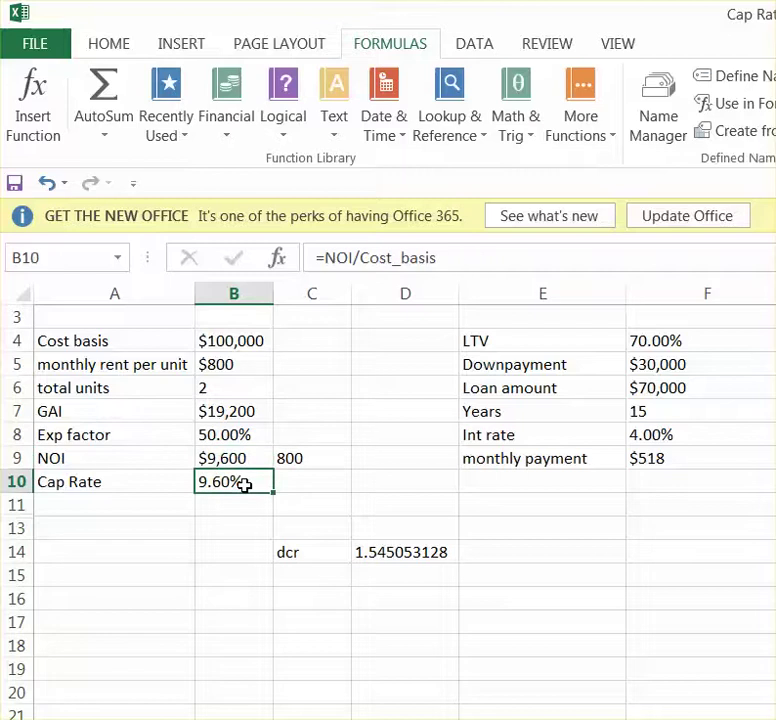
left_click(223, 385)
left_click(228, 365)
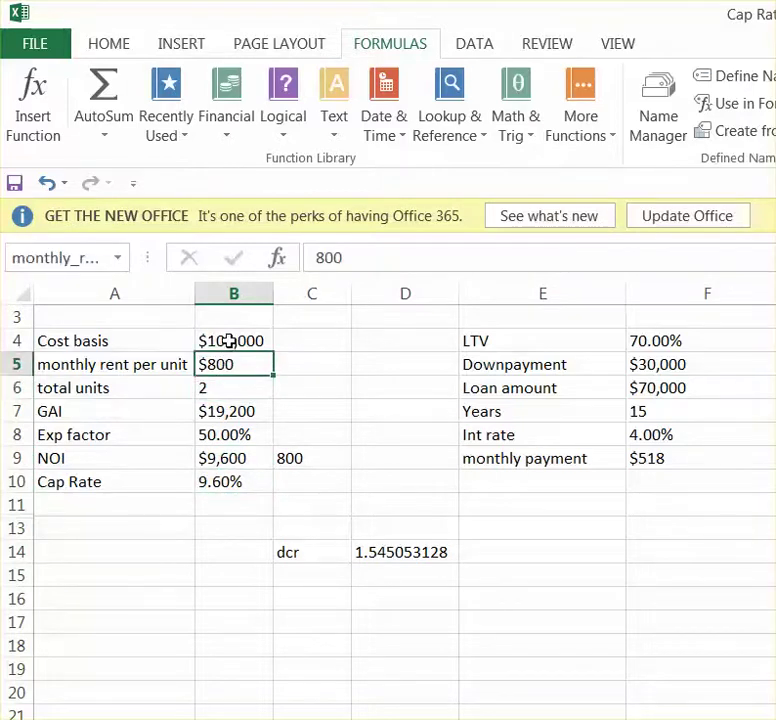
left_click(230, 341)
left_click(236, 396)
- Shade B7:B10, then the whole A3:F14 block, light blue
left_click_drag(241, 410, 246, 470)
left_click(109, 44)
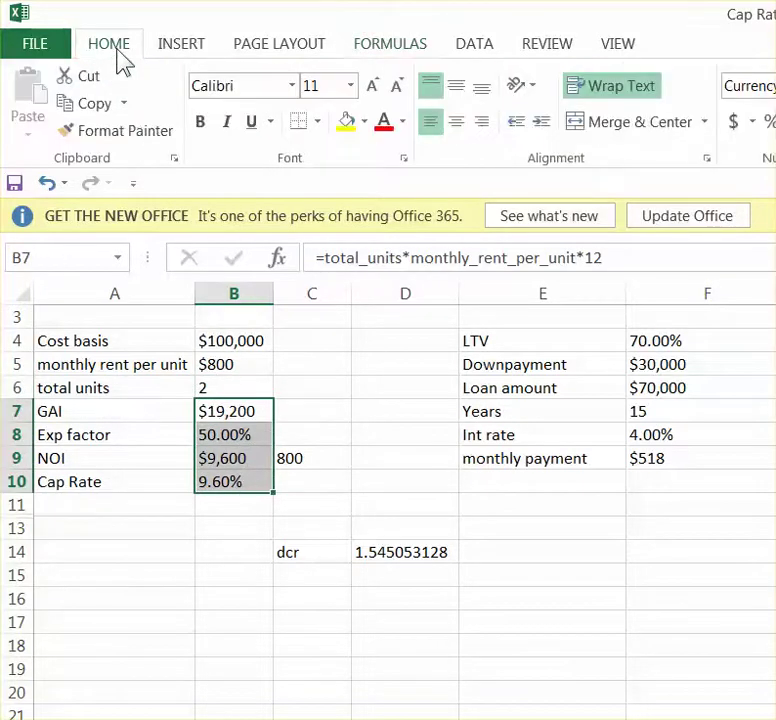
left_click(365, 121)
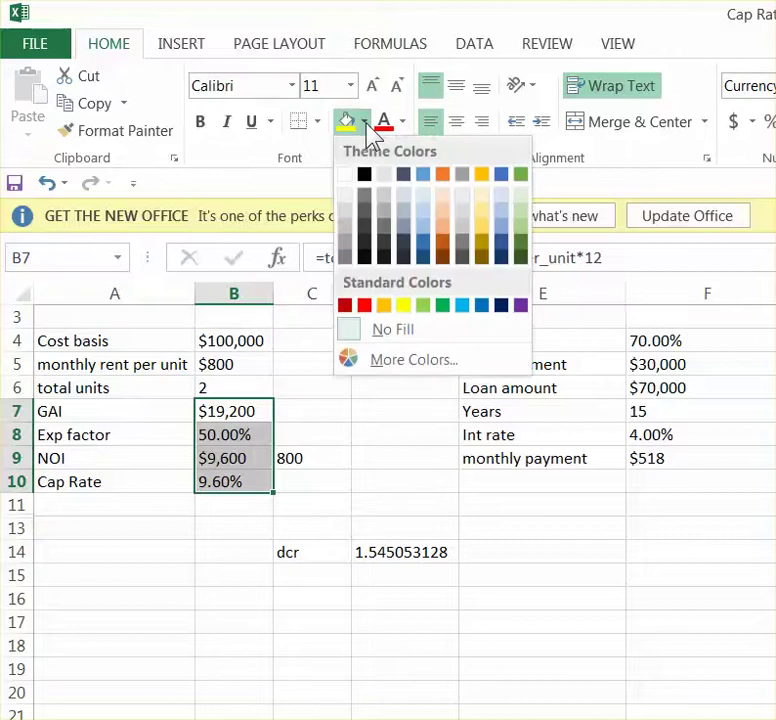
left_click(425, 198)
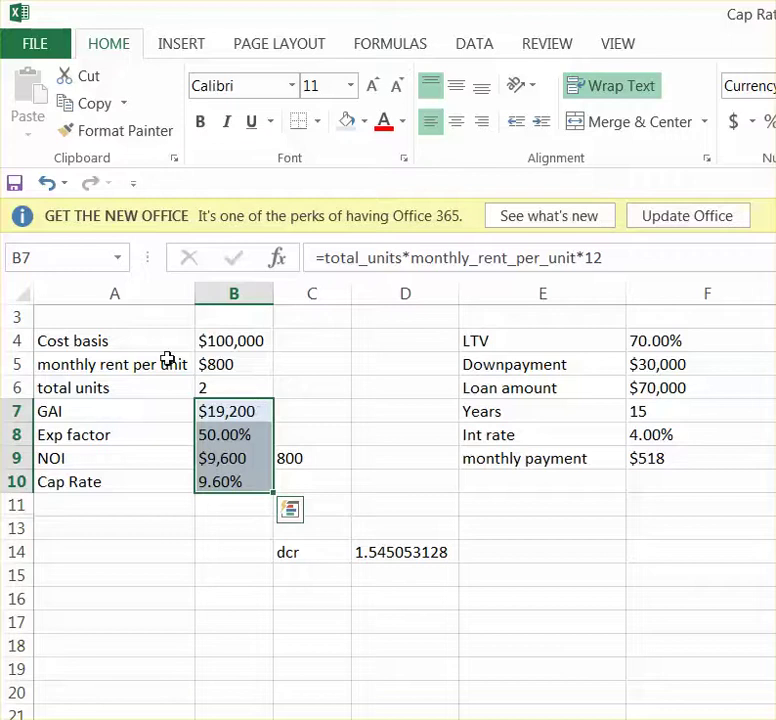
left_click_drag(78, 317, 683, 558)
left_click(347, 121)
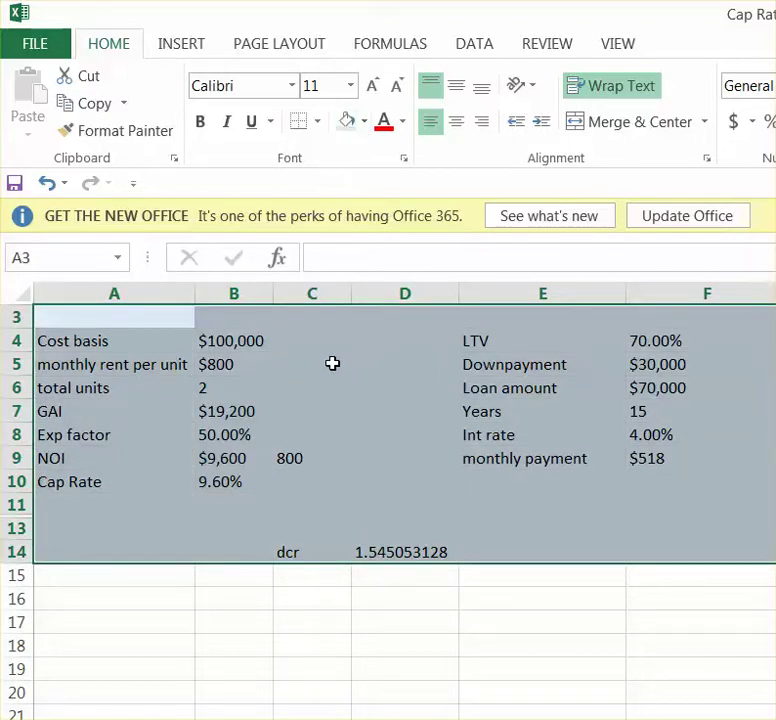
- Give A3:F14 all borders and fill the input cells B4:B6 white
left_click(318, 122)
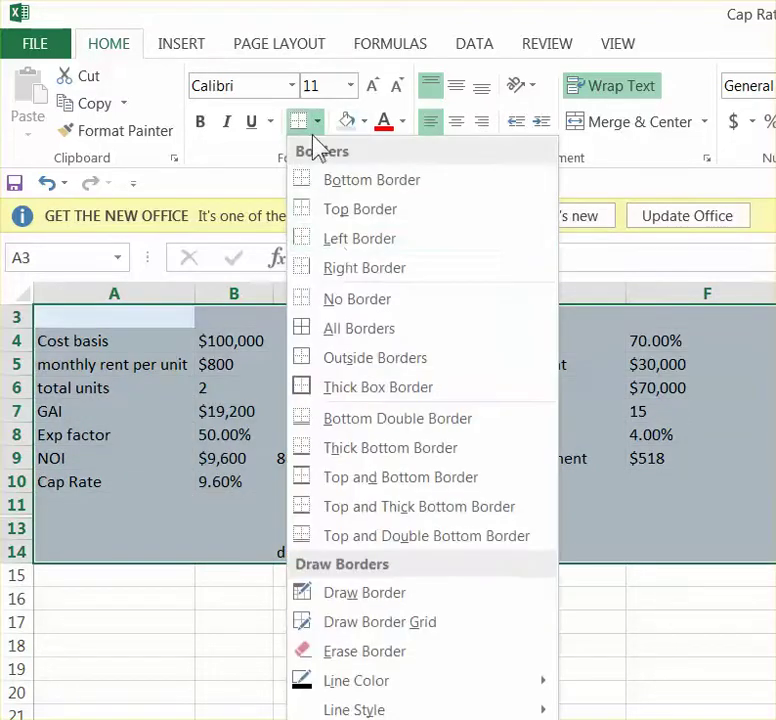
left_click(352, 327)
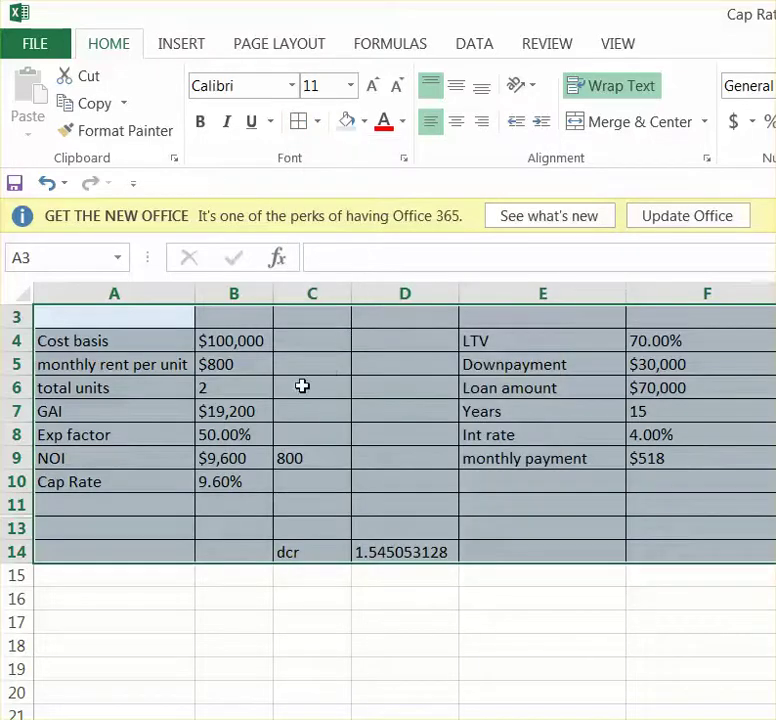
left_click(232, 343)
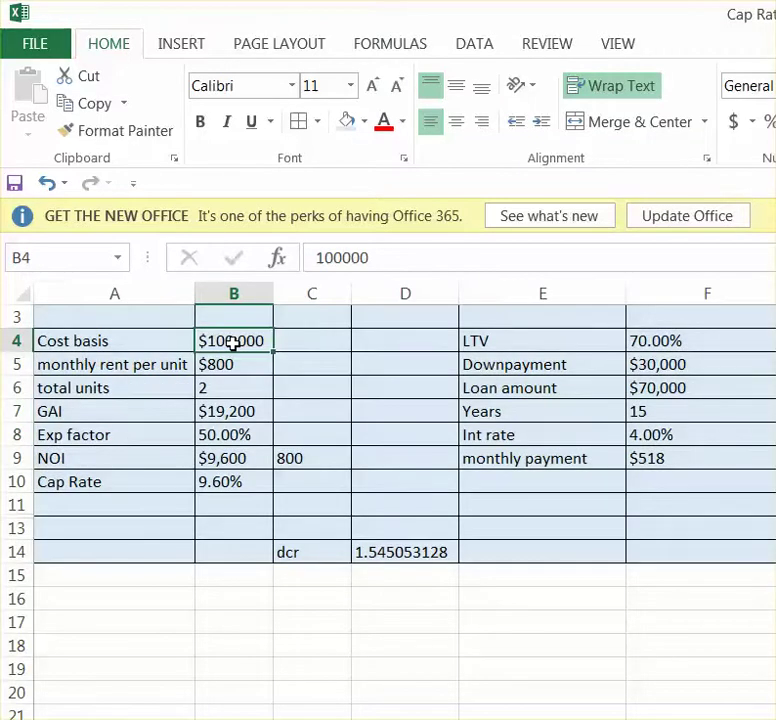
left_click_drag(232, 343, 238, 380)
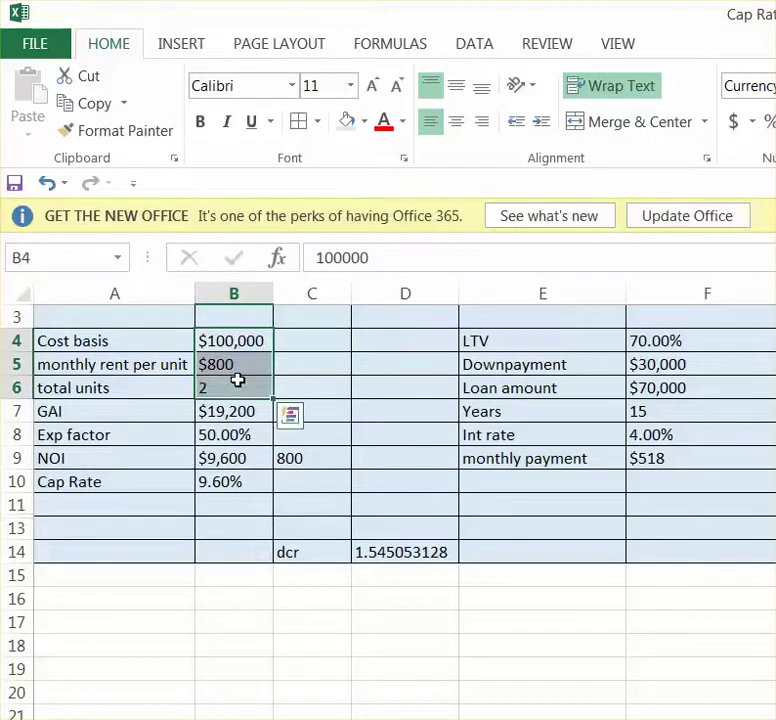
left_click(364, 124)
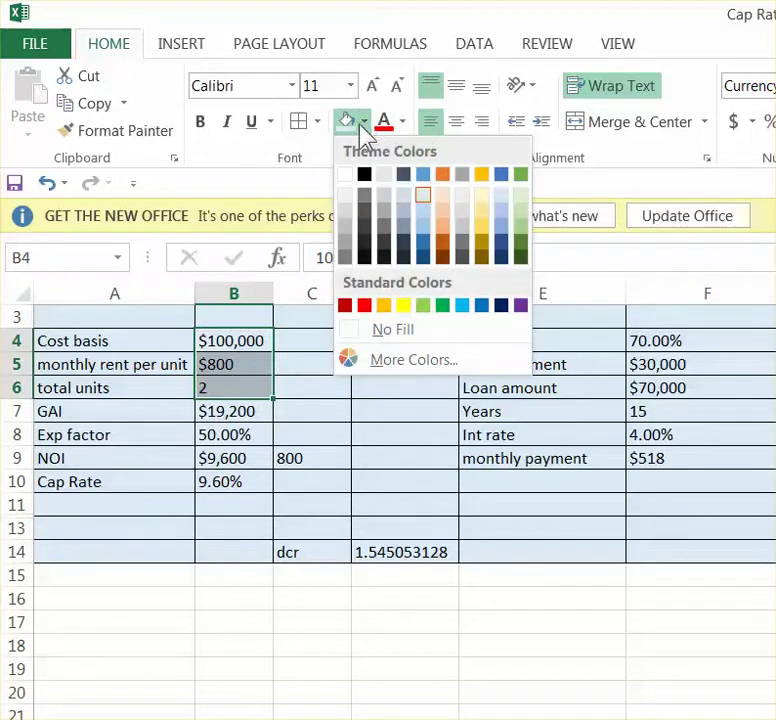
left_click(345, 176)
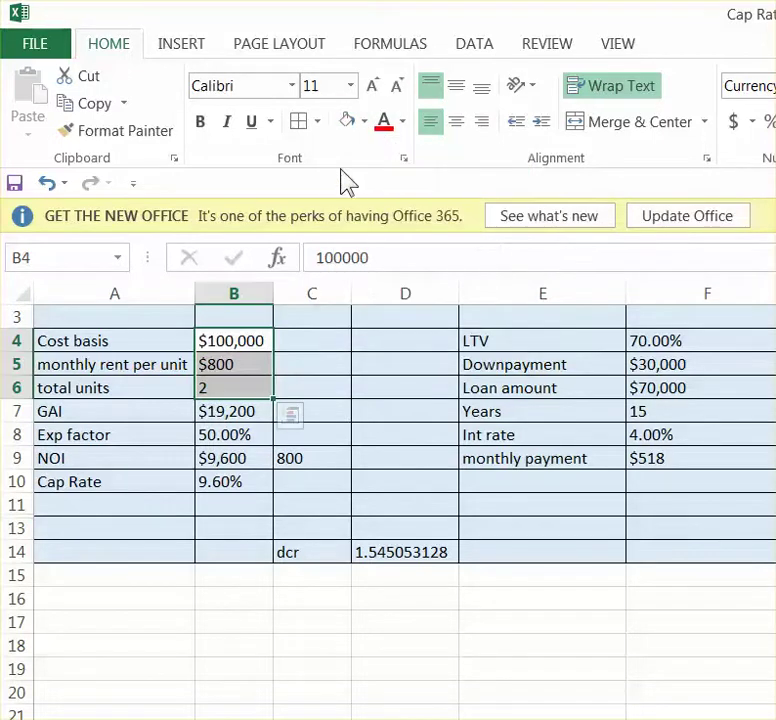
left_click(397, 401)
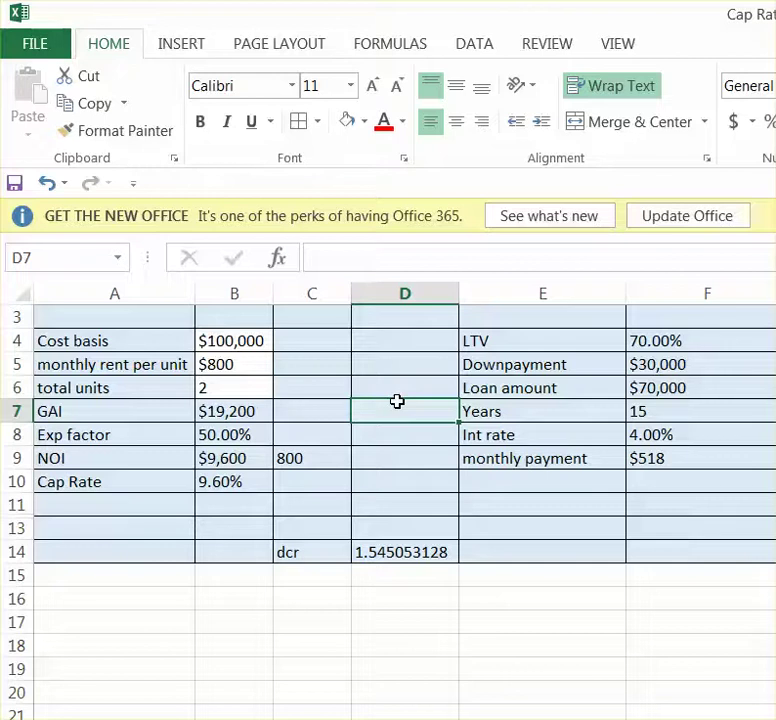
left_click_drag(147, 313, 677, 543)
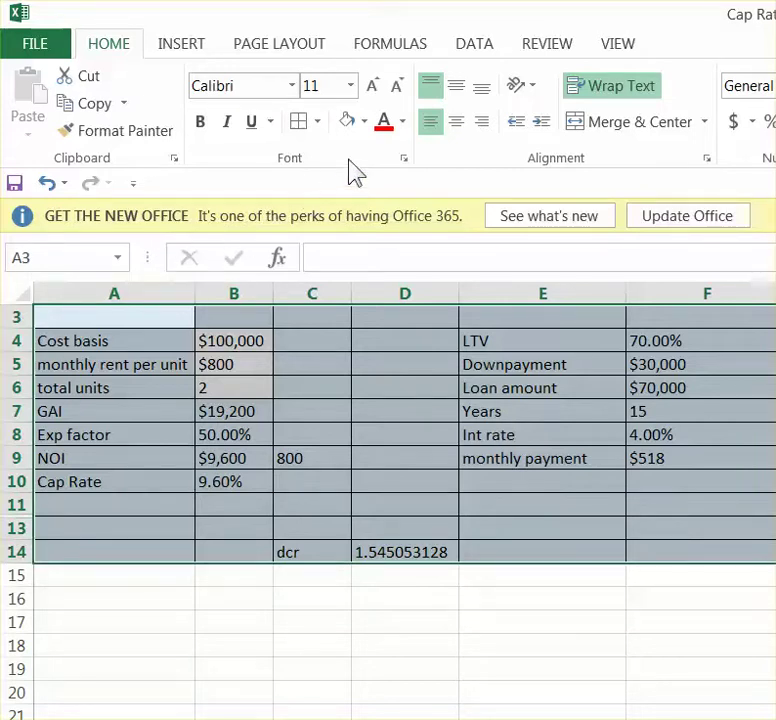
left_click(402, 160)
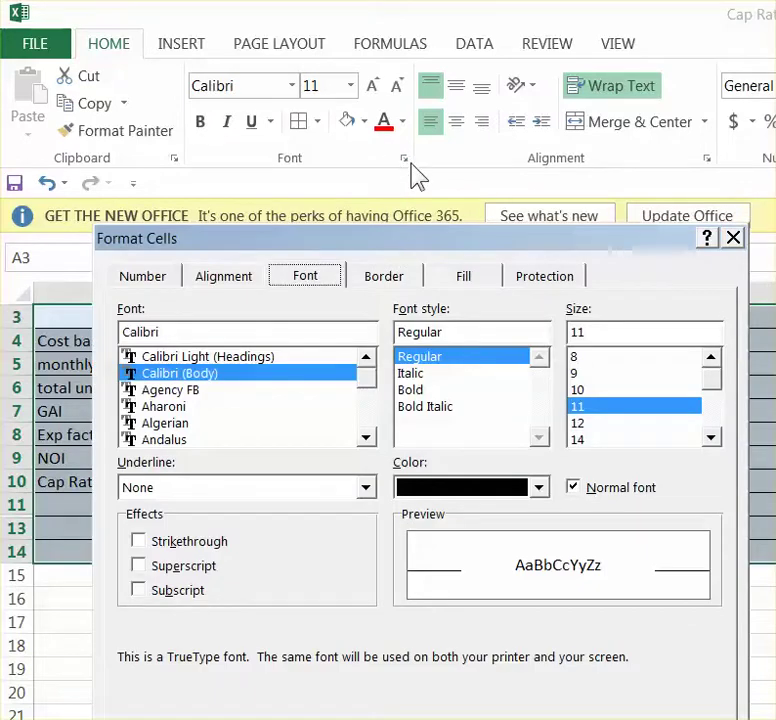
left_click(548, 280)
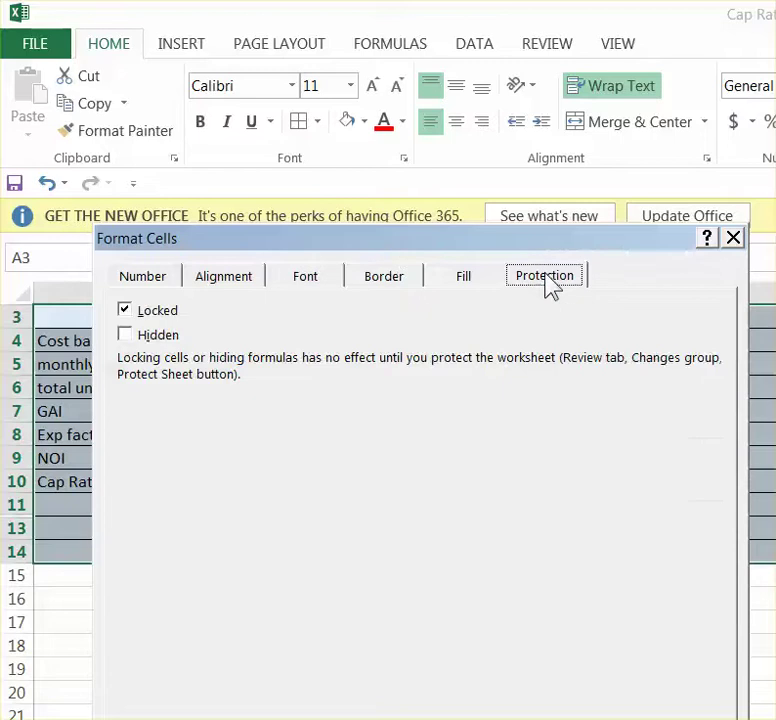
left_click(137, 318)
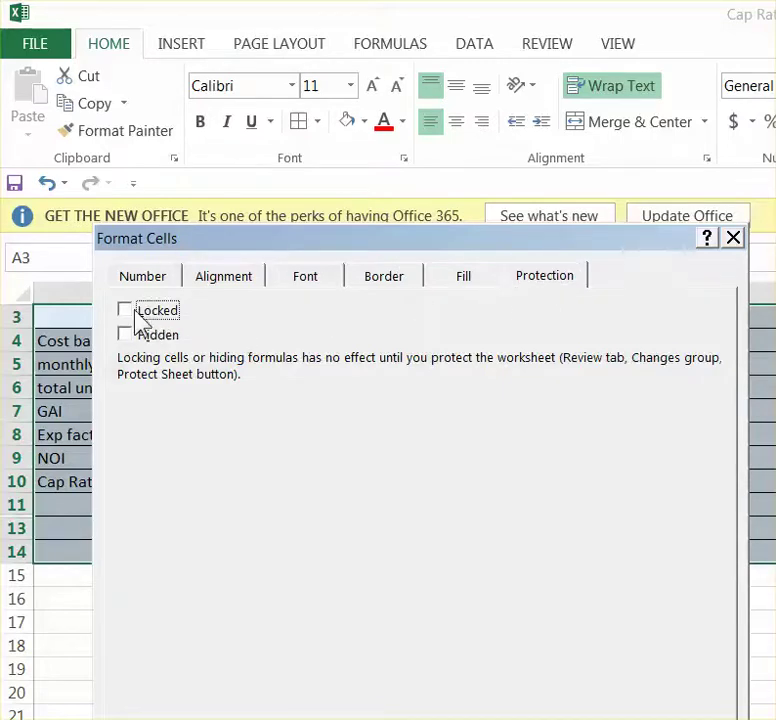
left_click(139, 320)
left_click(737, 240)
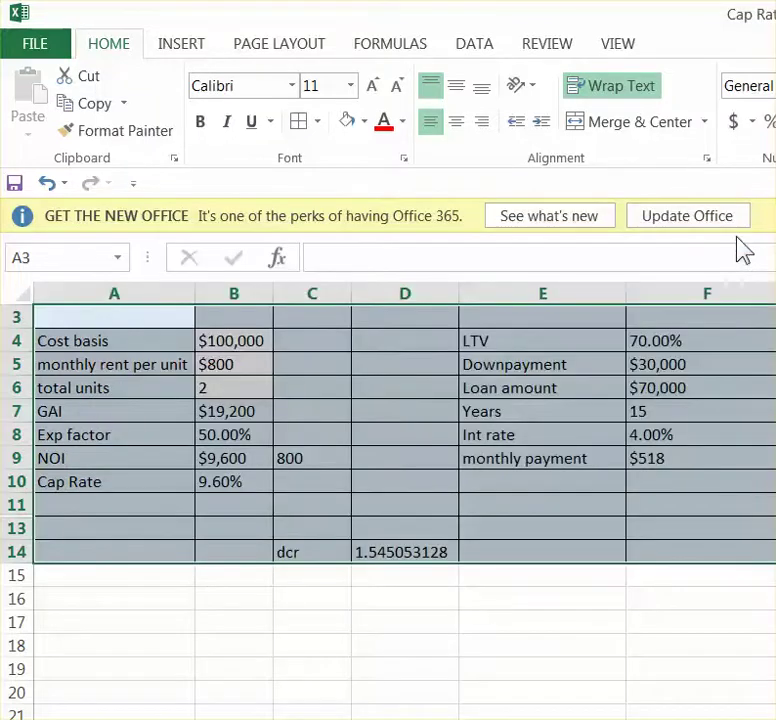
left_click(249, 351)
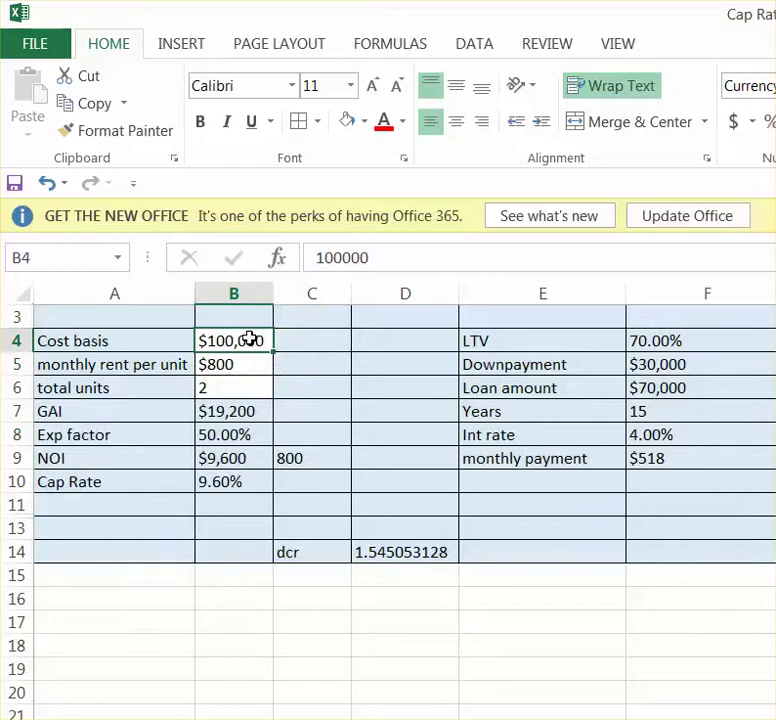
- Uncheck Locked on the Protection settings for input cells B4:B6
left_click_drag(249, 351, 254, 388)
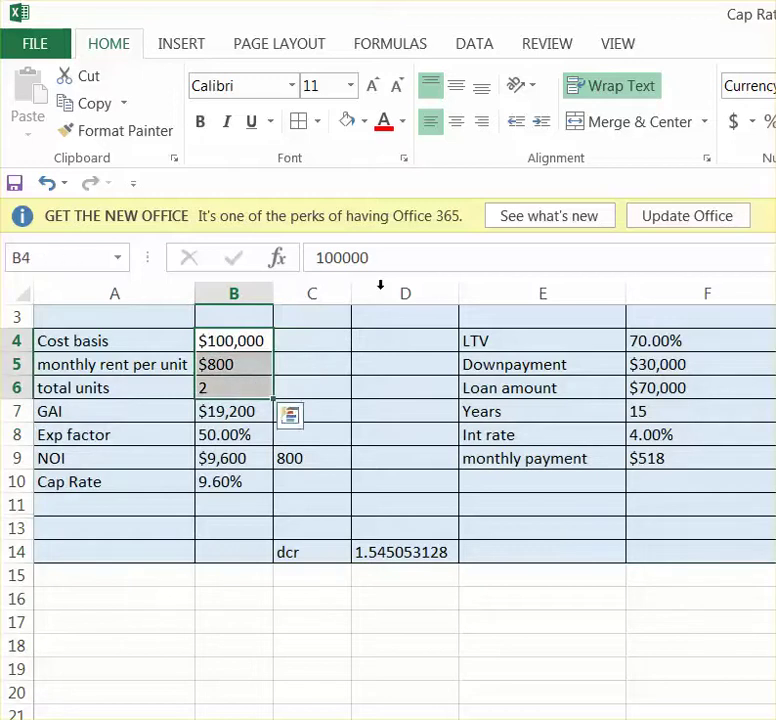
left_click(405, 159)
left_click(557, 280)
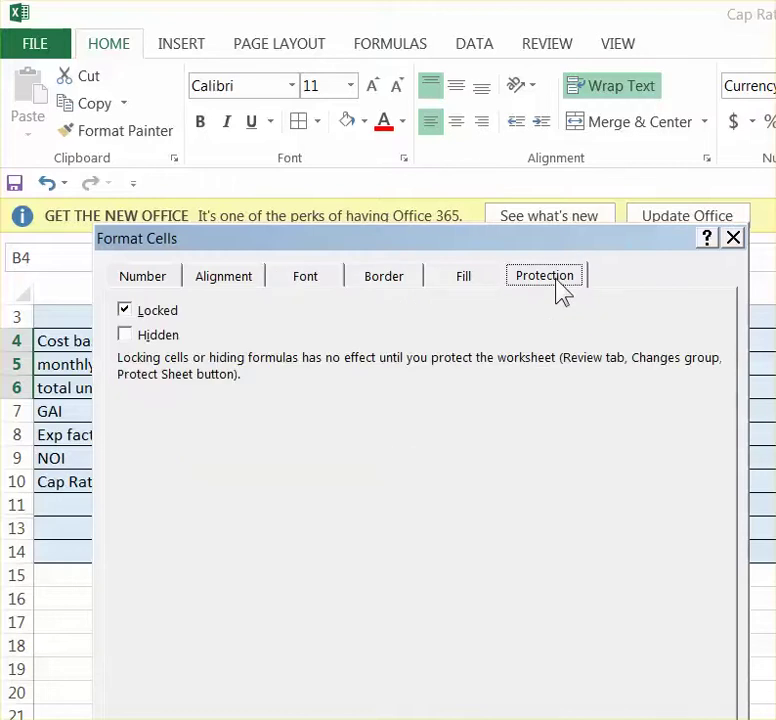
left_click(131, 308)
left_click(734, 238)
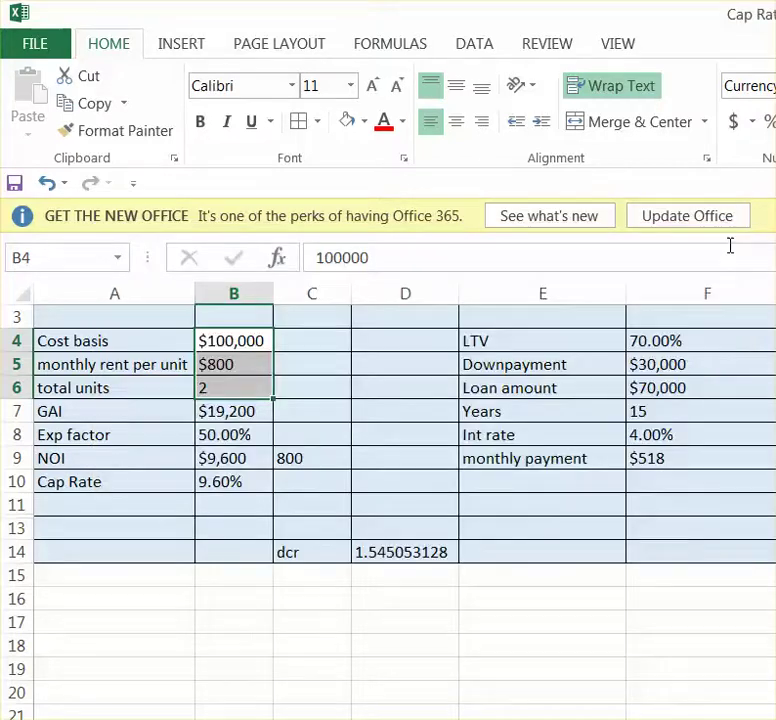
left_click(348, 664)
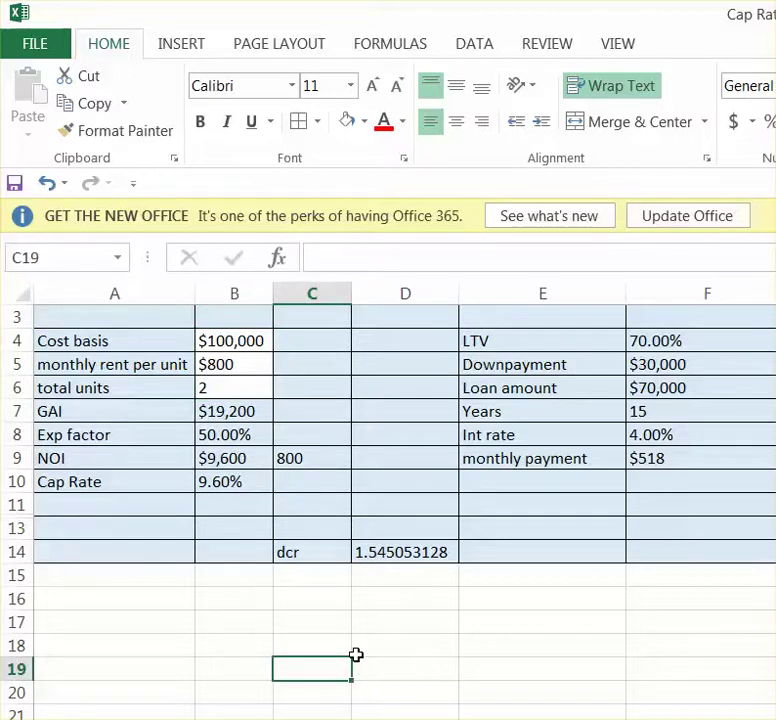